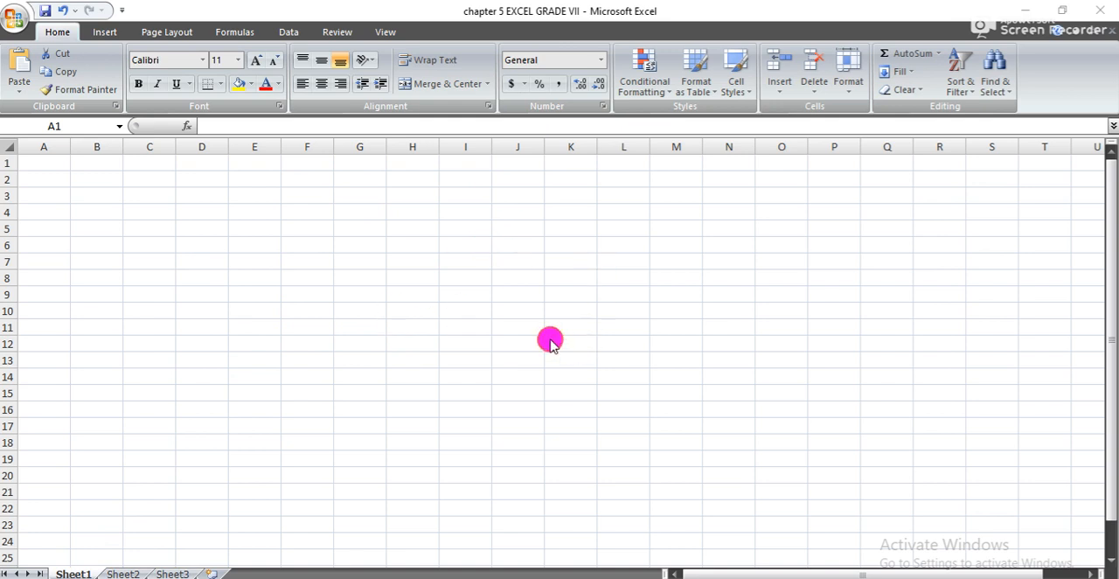
pyautogui.press('F2')
pyautogui.write('CELL')
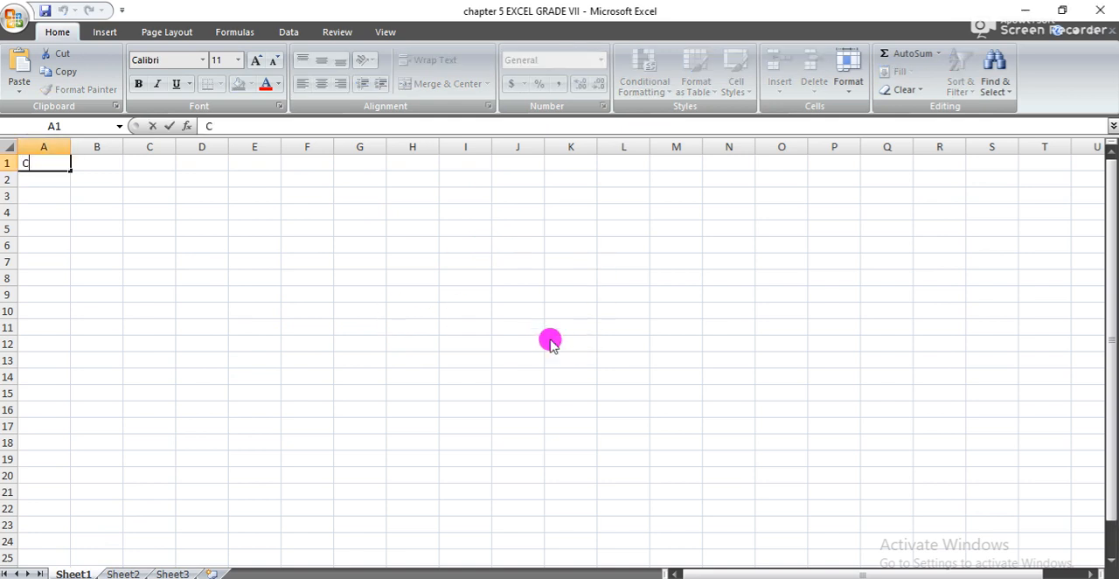
pyautogui.press('BackSpace')
pyautogui.press('BackSpace')
pyautogui.press('BackSpace')
pyautogui.press('BackSpace')
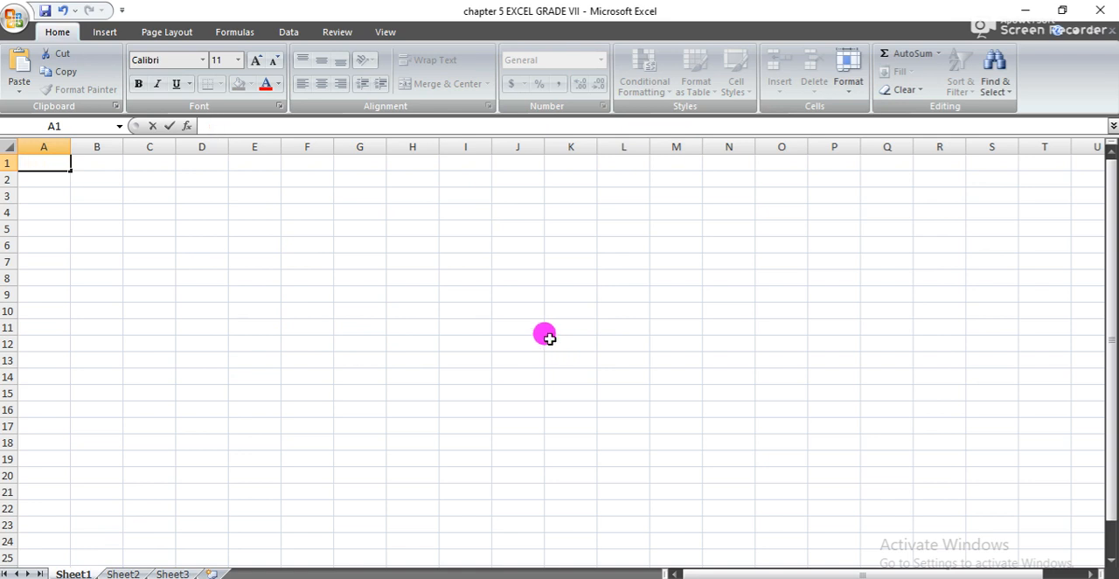
pyautogui.click(190, 197)
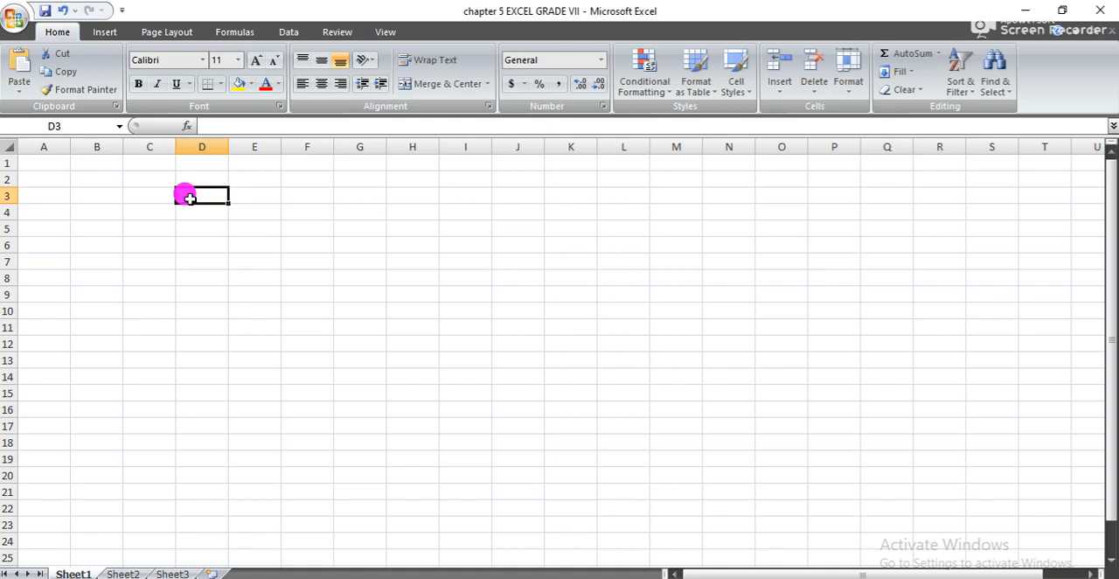
# - Select the range of cells running down column A from A1 to A15
pyautogui.click(44, 162)
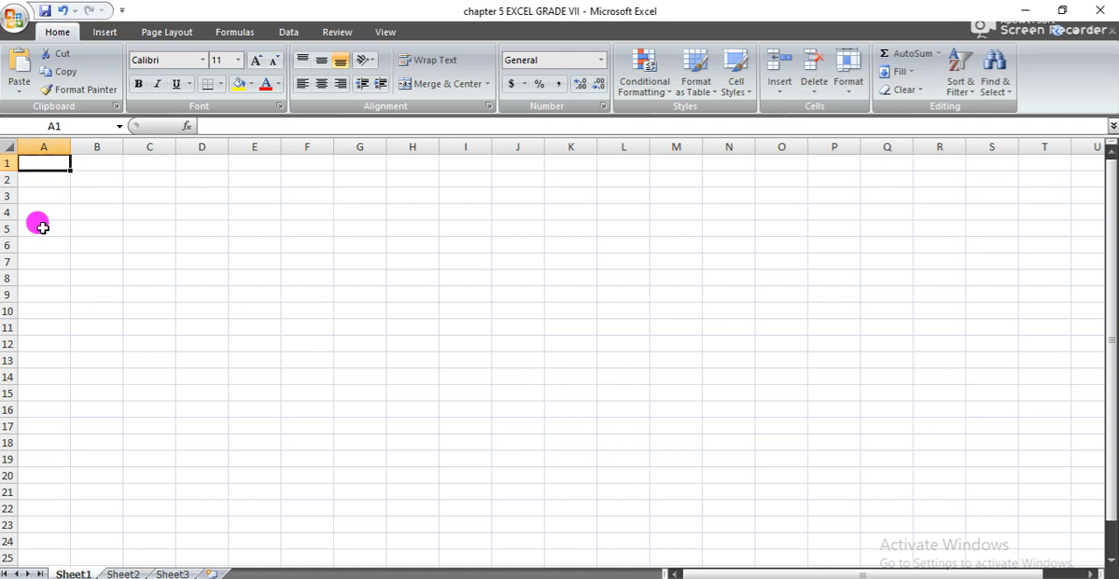
pyautogui.moveTo(59, 168); pyautogui.dragTo(57, 229)
pyautogui.click(54, 168)
pyautogui.hotkey('shift', 'Down')
pyautogui.hotkey('shift', 'Down')
pyautogui.hotkey('shift', 'Down')
pyautogui.hotkey('shift', 'Down')
pyautogui.hotkey('shift', 'Down')
pyautogui.hotkey('shift', 'Down')
pyautogui.hotkey('shift', 'Down')
pyautogui.hotkey('shift', 'Down')
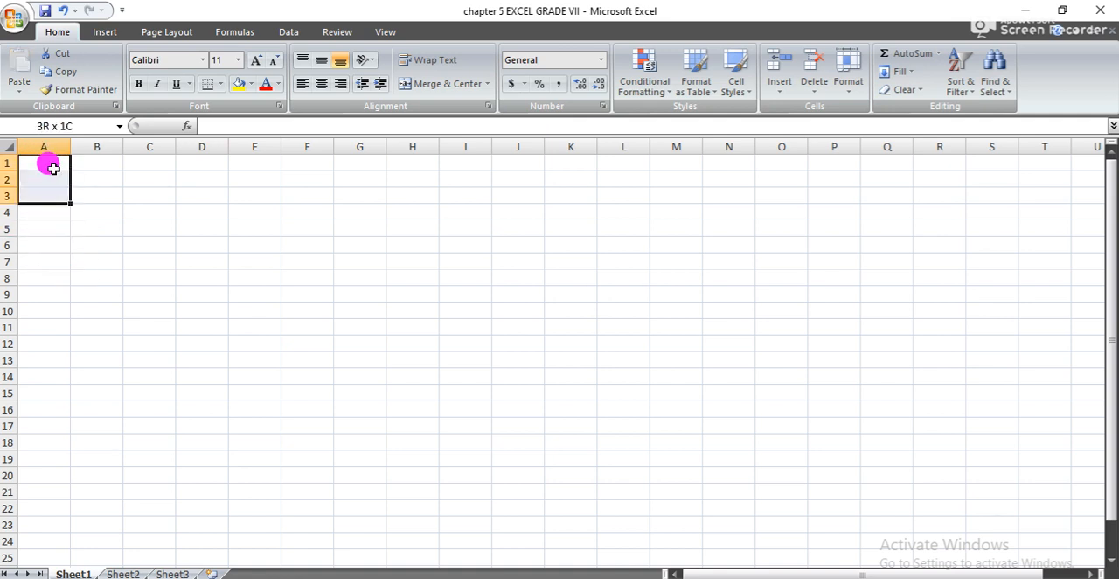
pyautogui.hotkey('shift', 'Down')
pyautogui.hotkey('shift', 'Down')
pyautogui.hotkey('shift', 'Down')
pyautogui.hotkey('shift', 'Down')
pyautogui.hotkey('shift', 'Down')
pyautogui.hotkey('shift', 'Down')
pyautogui.hotkey('shift', 'Down')
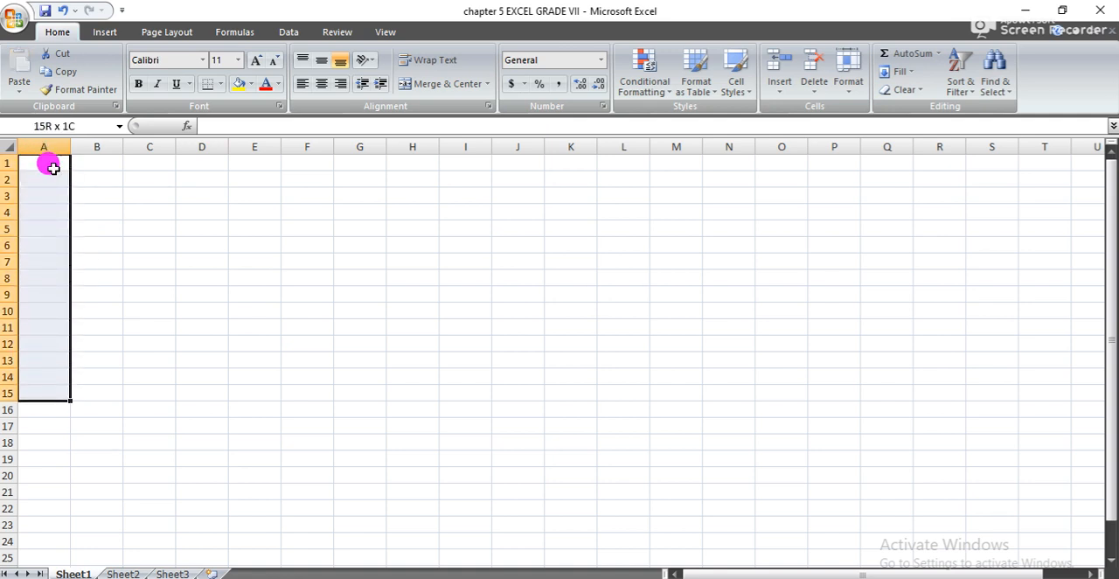
# - Select cells A1, B1, C1 and D1 in row 1 one after another
pyautogui.click(48, 165)
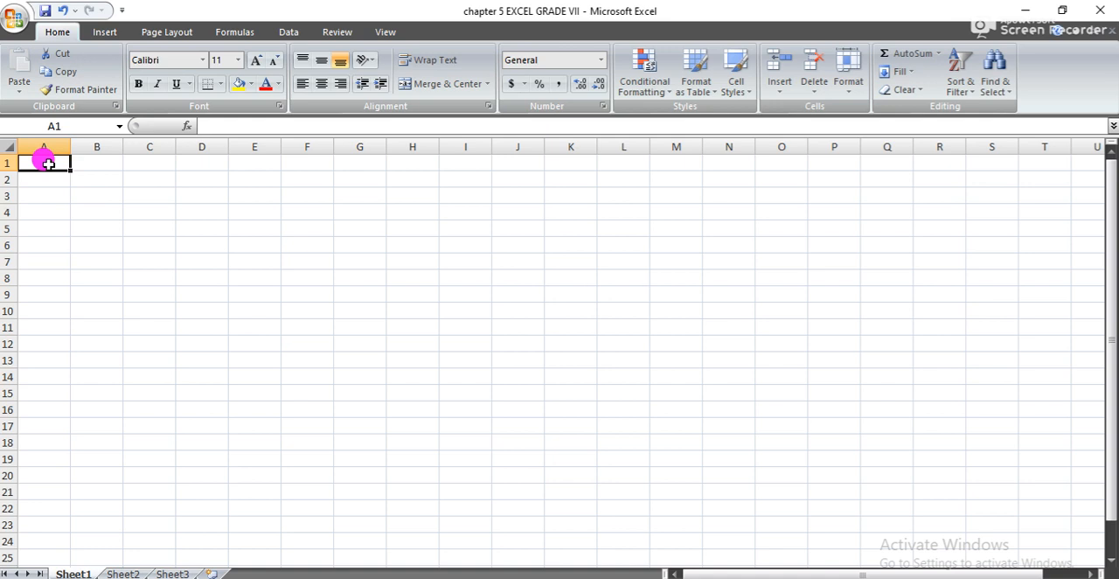
pyautogui.click(83, 163)
pyautogui.click(149, 163)
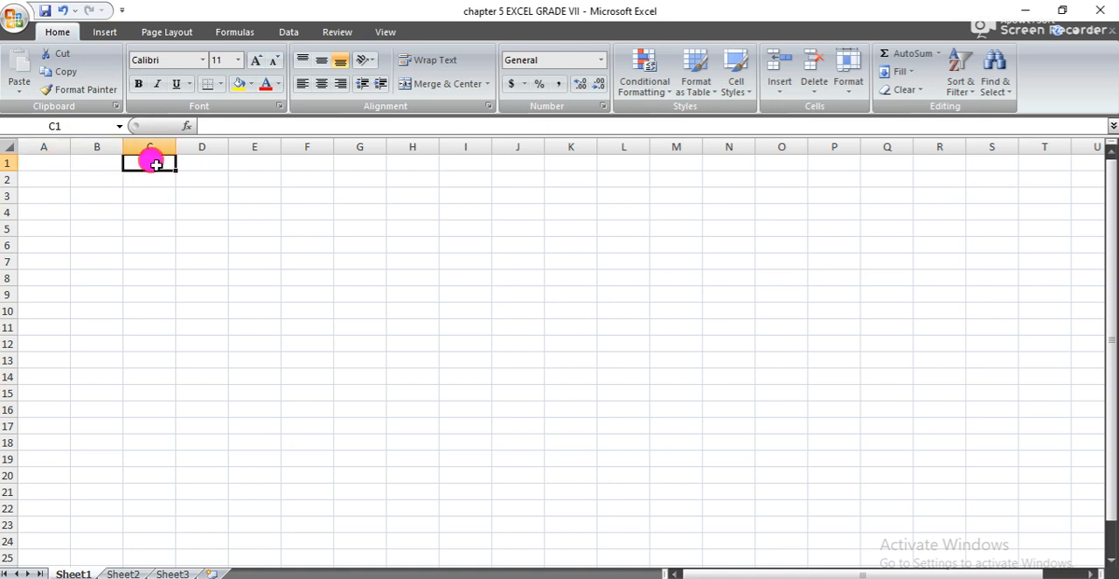
pyautogui.click(209, 164)
# - Select the range of cells running across row 2 from A2 to K2
pyautogui.click(41, 179)
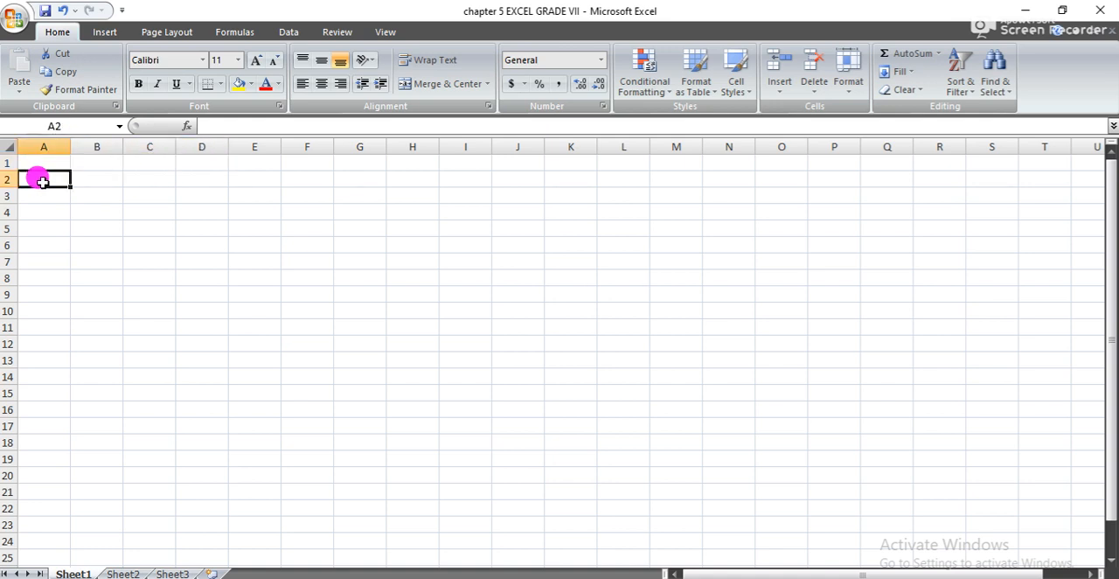
pyautogui.hotkey('shift', 'Right')
pyautogui.hotkey('shift', 'Right')
pyautogui.hotkey('shift', 'Right')
pyautogui.hotkey('shift', 'Right')
pyautogui.hotkey('shift', 'Right')
pyautogui.hotkey('shift', 'Right')
pyautogui.hotkey('shift', 'Right')
pyautogui.hotkey('shift', 'Right')
pyautogui.hotkey('shift', 'Right')
pyautogui.hotkey('shift', 'Right')
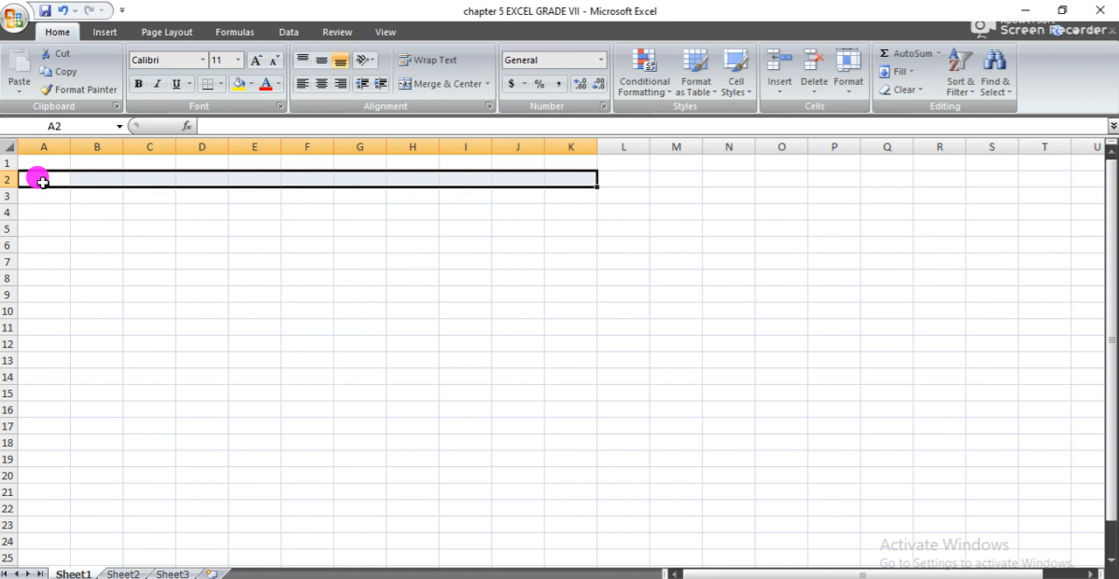
# - Enter the heading ADMISSION NUMBER in cell A1
pyautogui.click(51, 164)
pyautogui.doubleClick(51, 164)
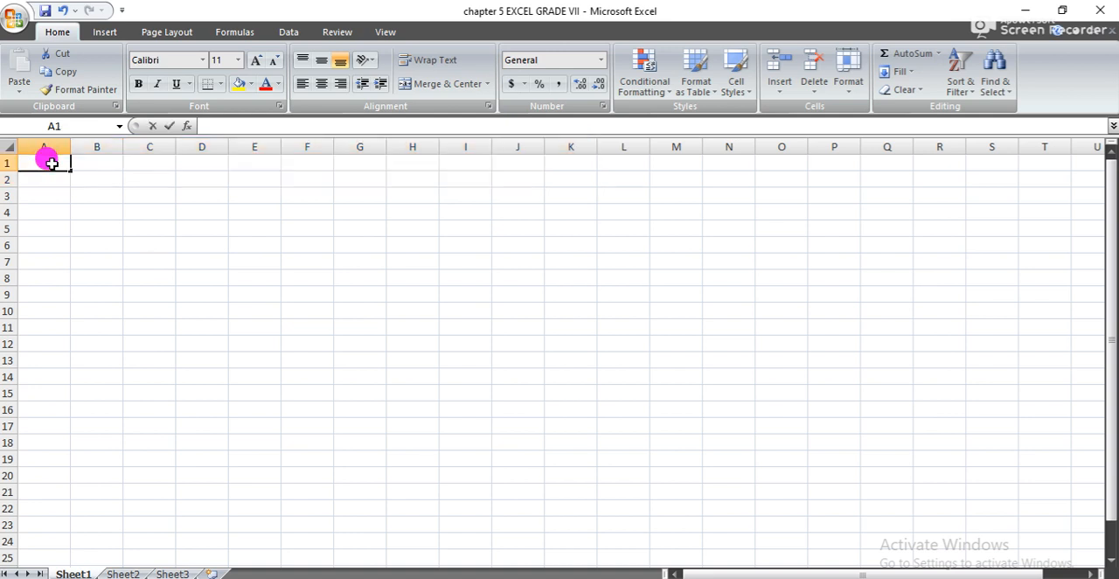
pyautogui.write('ab')
pyautogui.press('BackSpace')
pyautogui.press('BackSpace')
pyautogui.write('ADMISSION')
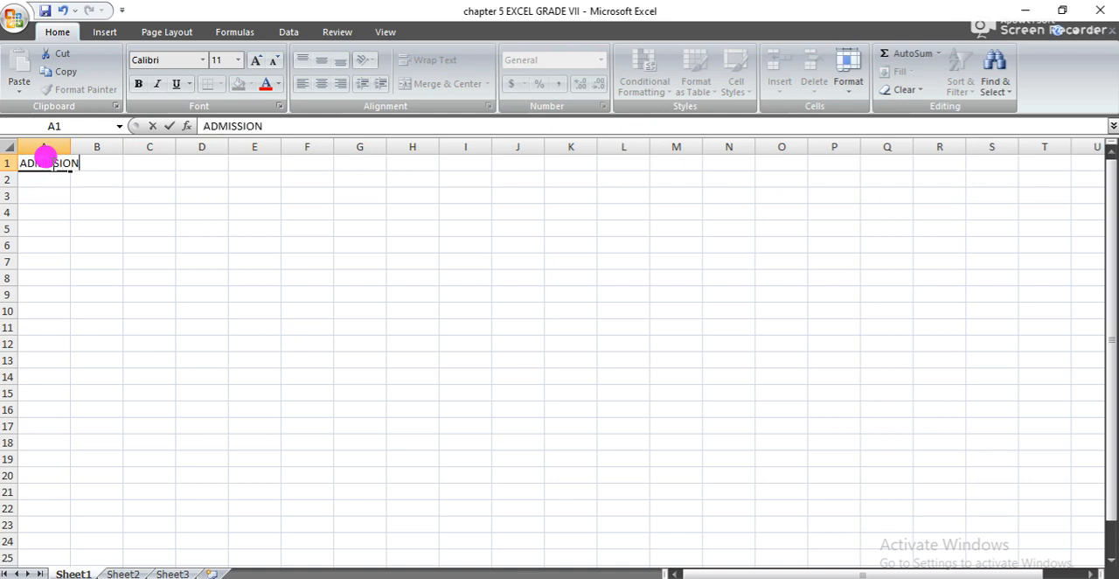
pyautogui.write(' NUMBER')
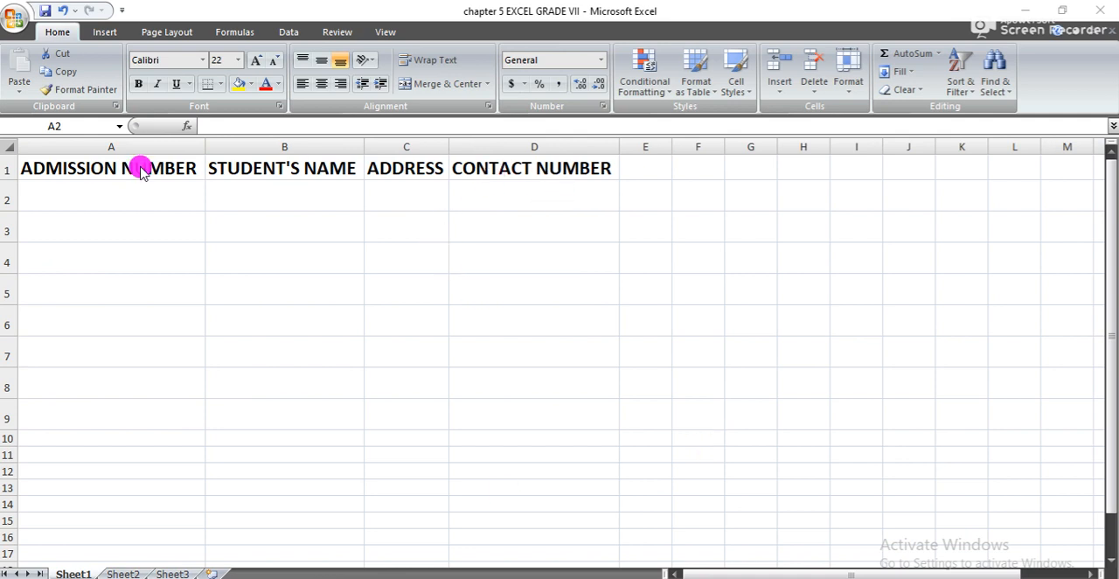
# - Change the font colour of the four headings in A1:D1 to red
pyautogui.moveTo(123, 168); pyautogui.dragTo(533, 167)
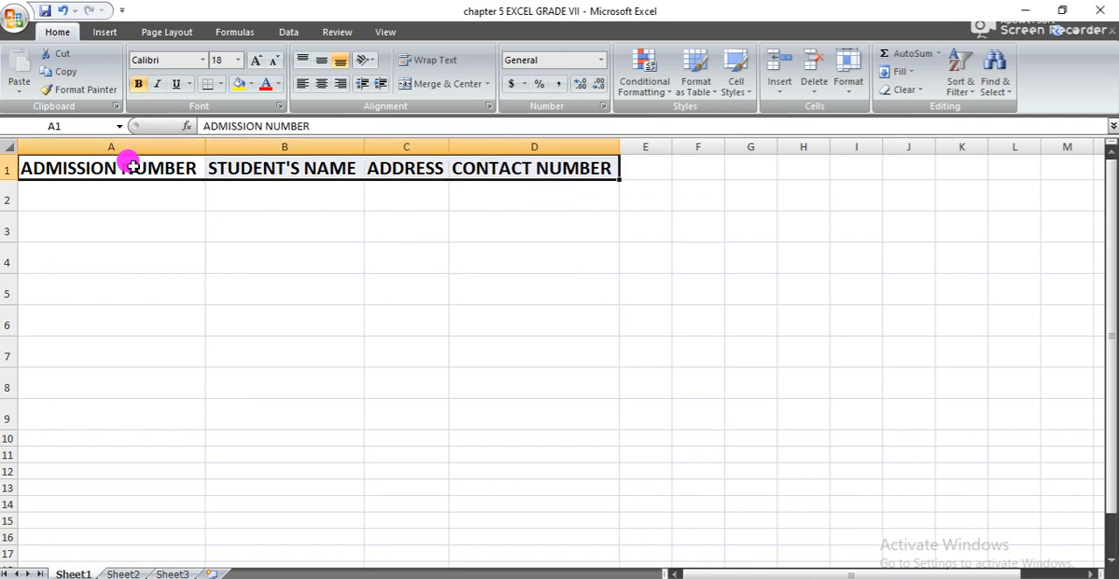
pyautogui.click(267, 85)
pyautogui.press('Down')
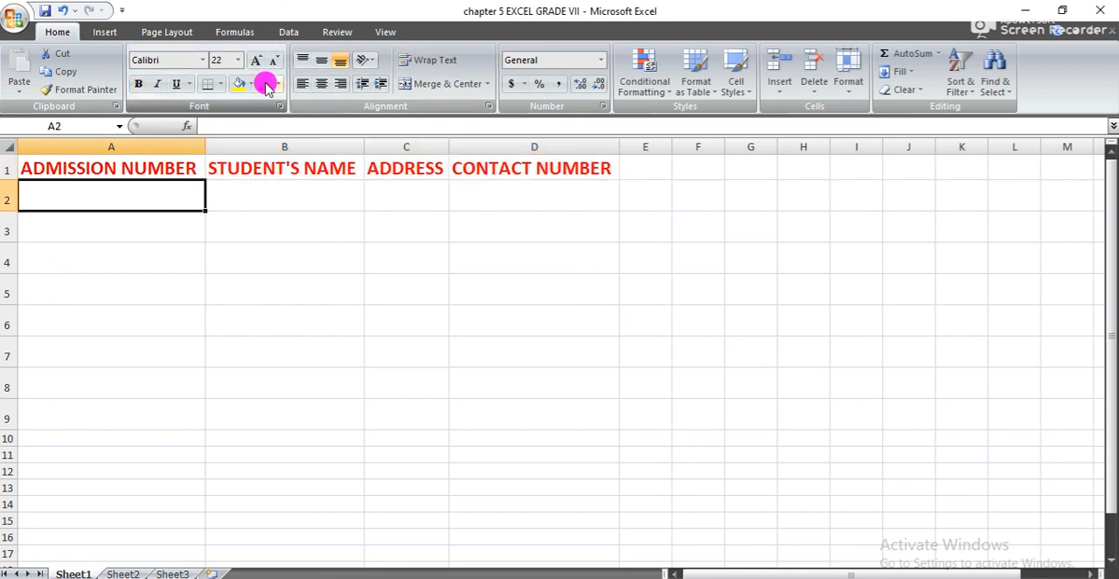
pyautogui.write('01')
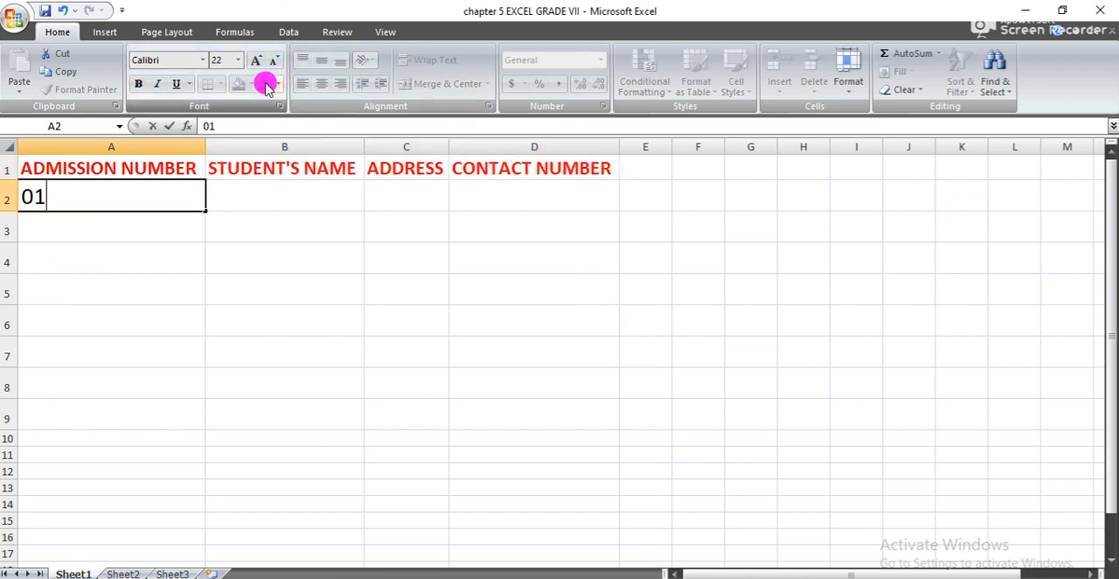
pyautogui.write('201')
pyautogui.press('Tab')
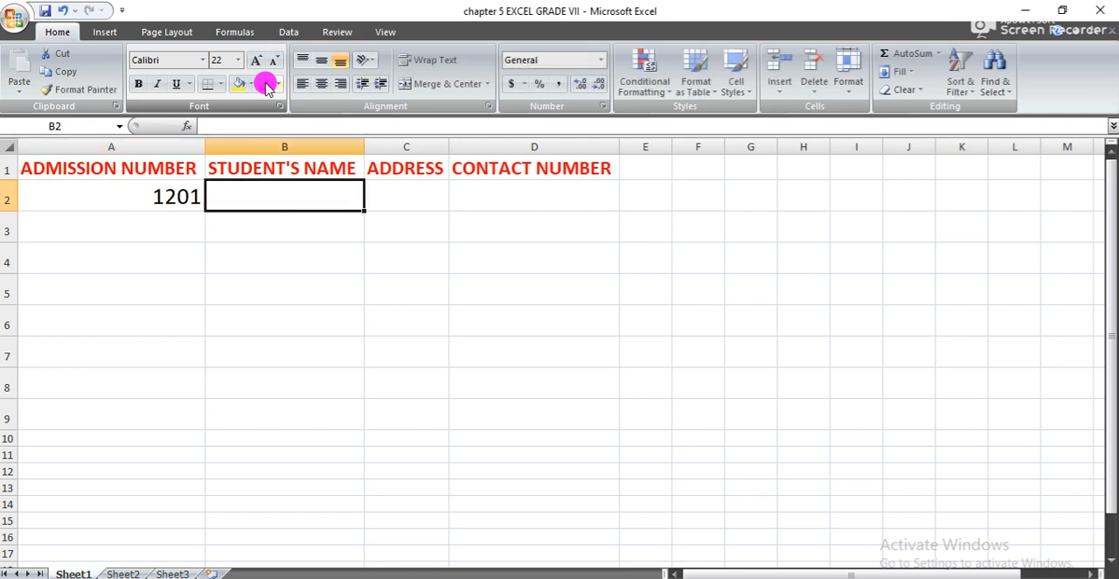
pyautogui.press('Left')
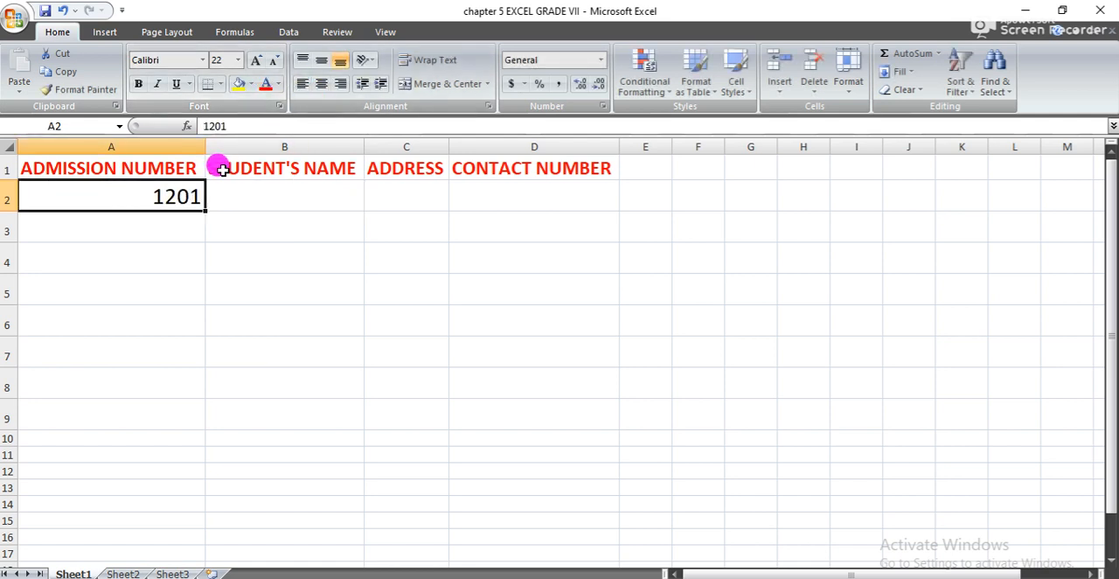
pyautogui.press('BackSpace')
# - Enter the first student's admission number with a leading zero in A2 and the full name in B2
pyautogui.write('01')
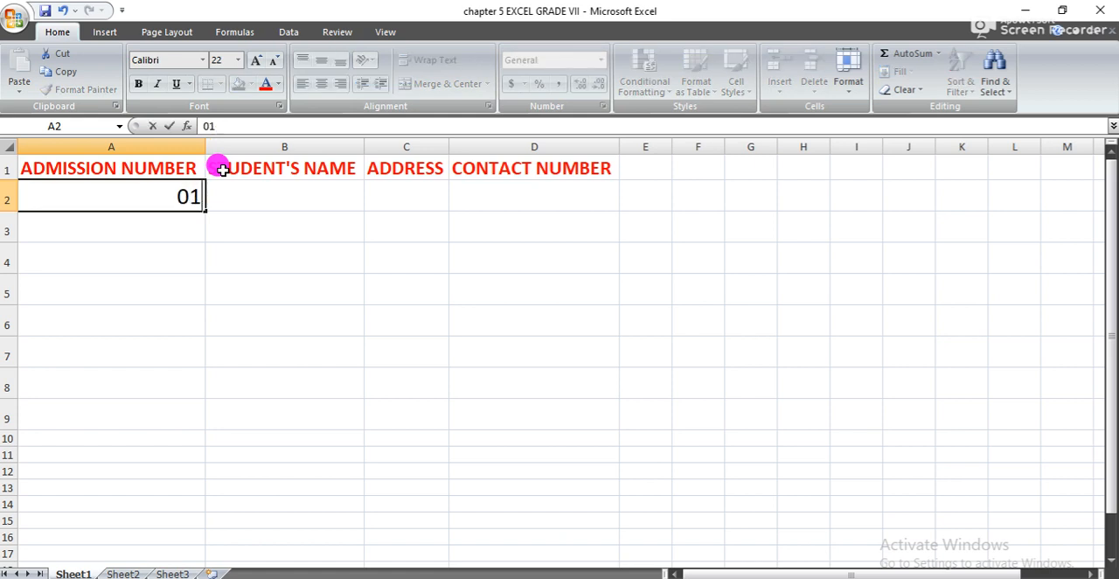
pyautogui.write('201')
pyautogui.press('Tab')
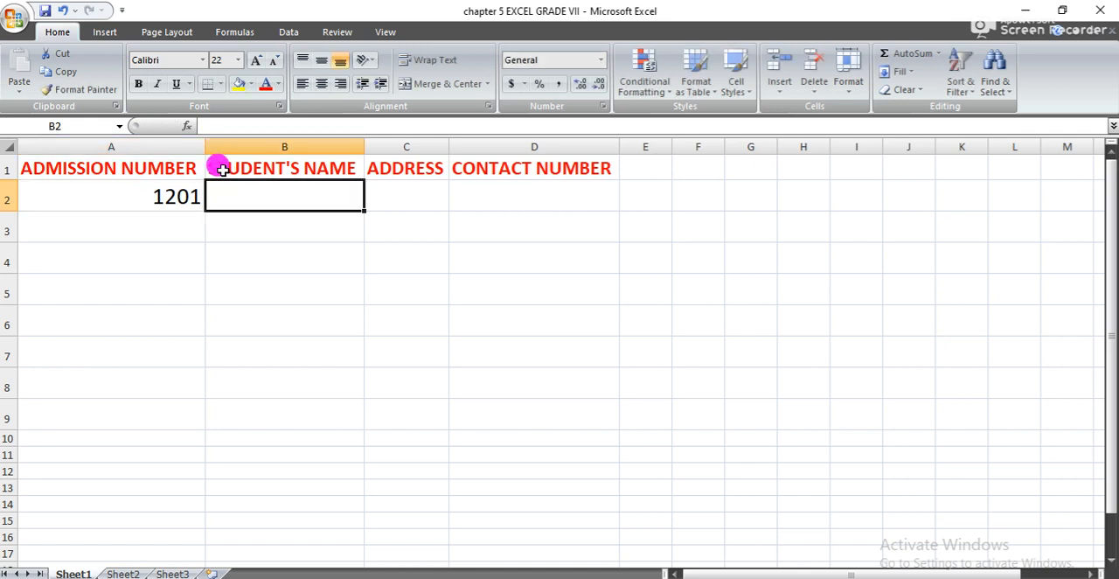
pyautogui.write('Avani ')
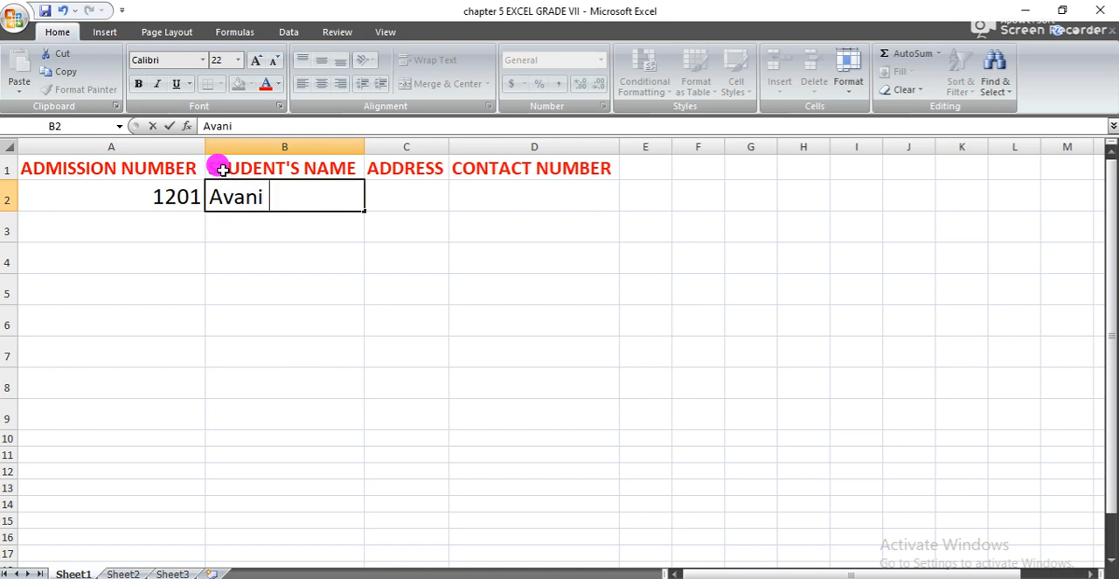
pyautogui.write('Chandra')
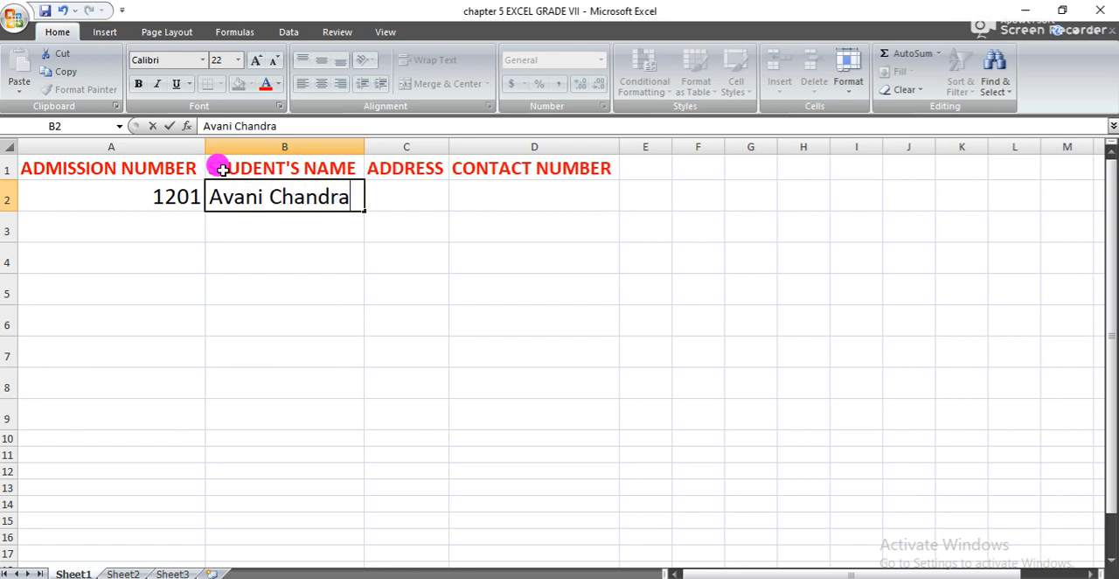
pyautogui.press('Tab')
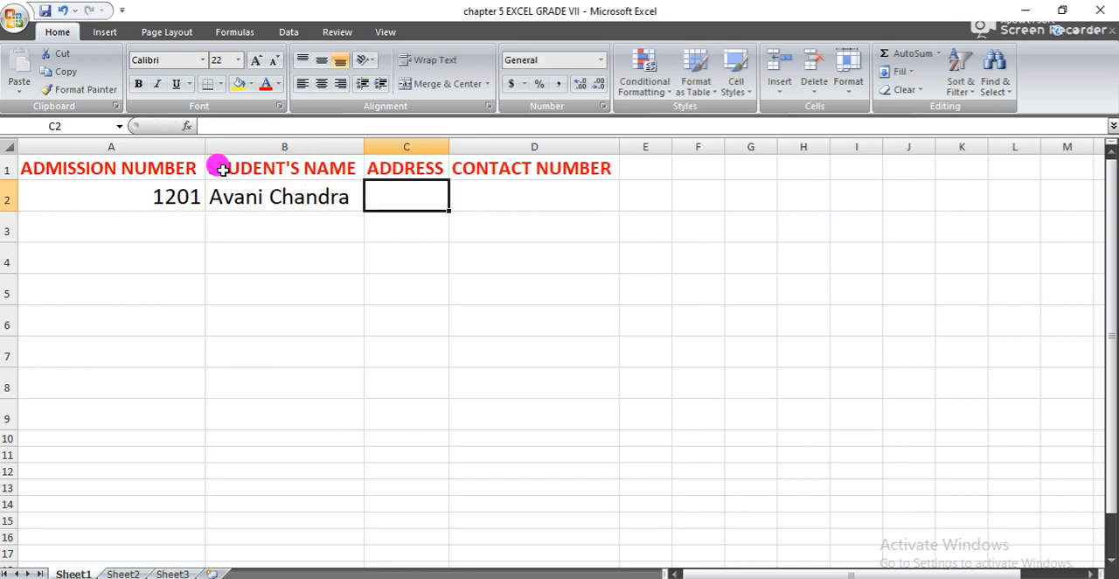
# - Enter the first student's address in C2 and widen column C to fit it
pyautogui.write('model t')
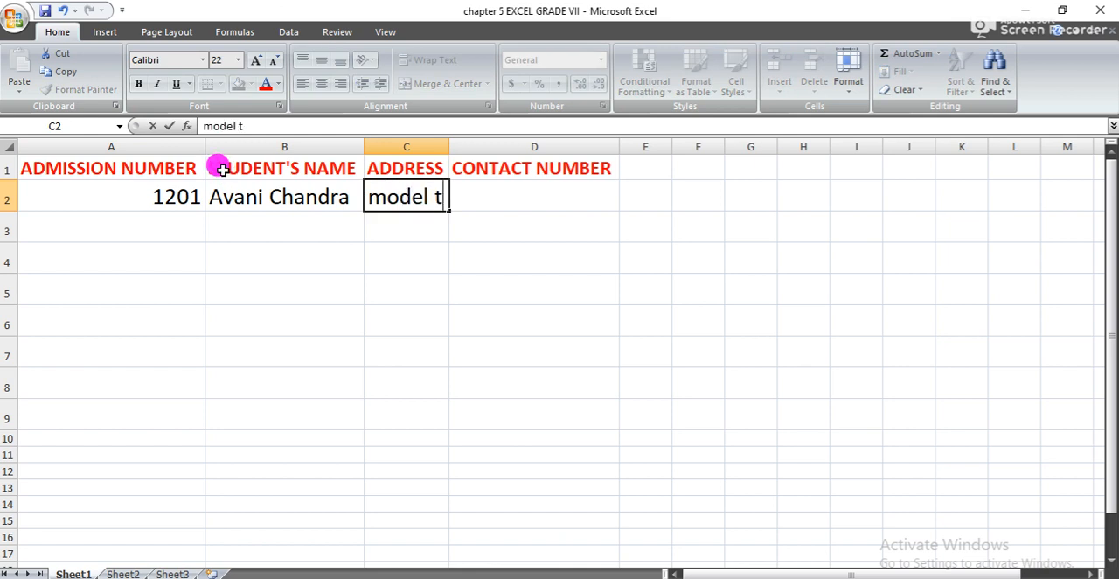
pyautogui.write('own')
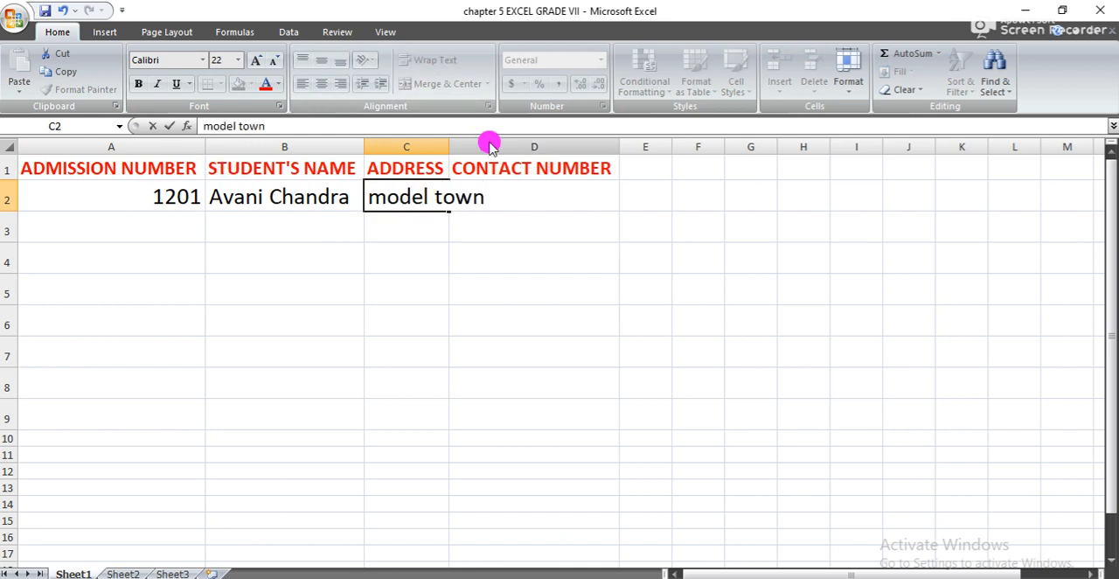
pyautogui.click(551, 171)
pyautogui.moveTo(449, 146); pyautogui.dragTo(493, 146)
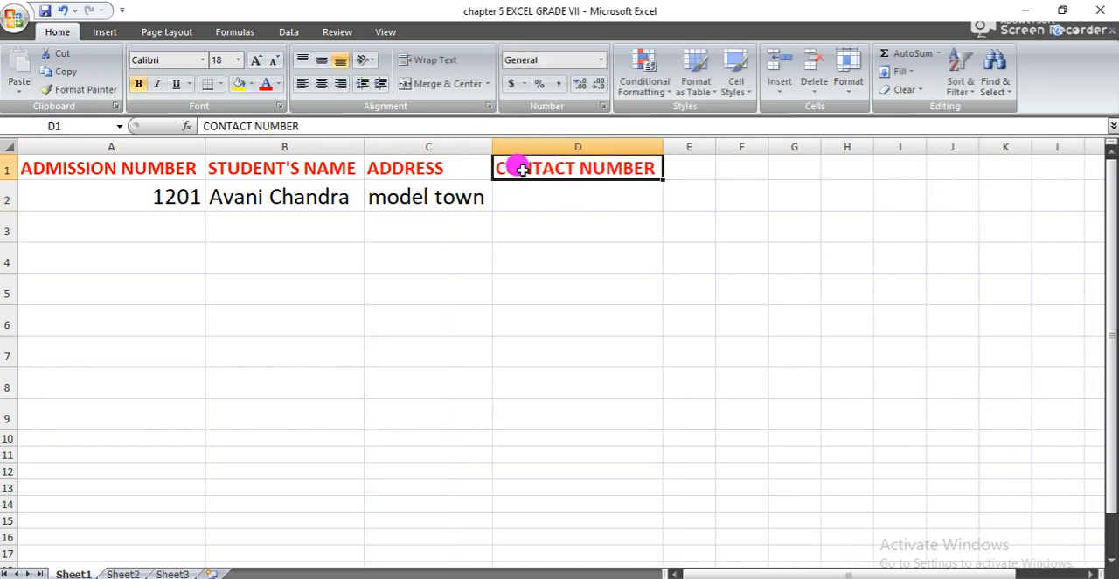
# - Enter the first student's contact number in cell D2
pyautogui.doubleClick(552, 191)
pyautogui.write('234536')
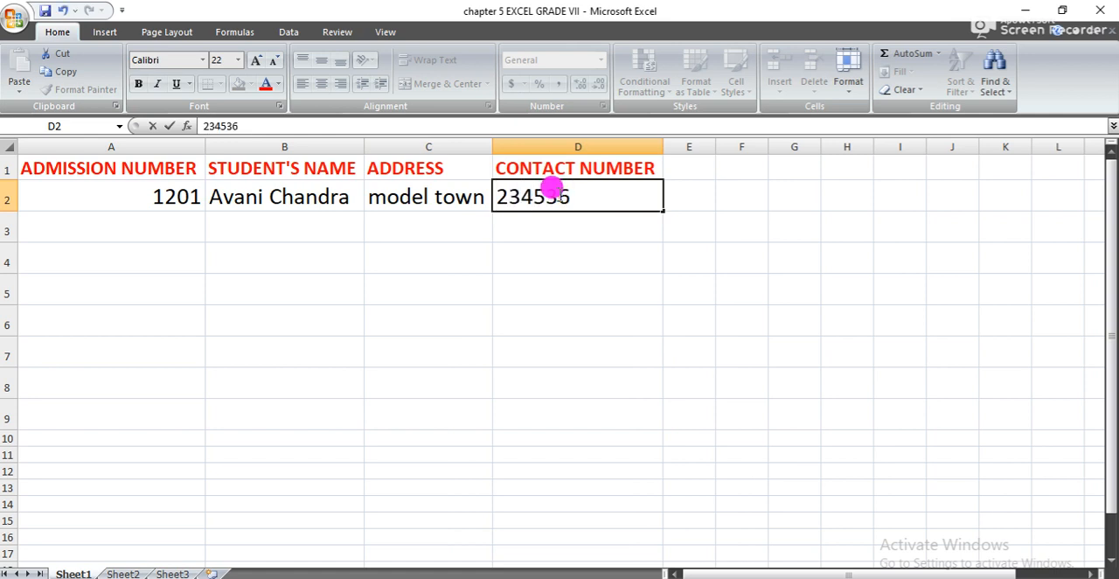
pyautogui.press('Tab')
# - Enter the second student's admission number in A3 and the student's name in B3
pyautogui.press('Left')
pyautogui.press('Left')
pyautogui.press('Left')
pyautogui.press('Left')
pyautogui.press('Down')
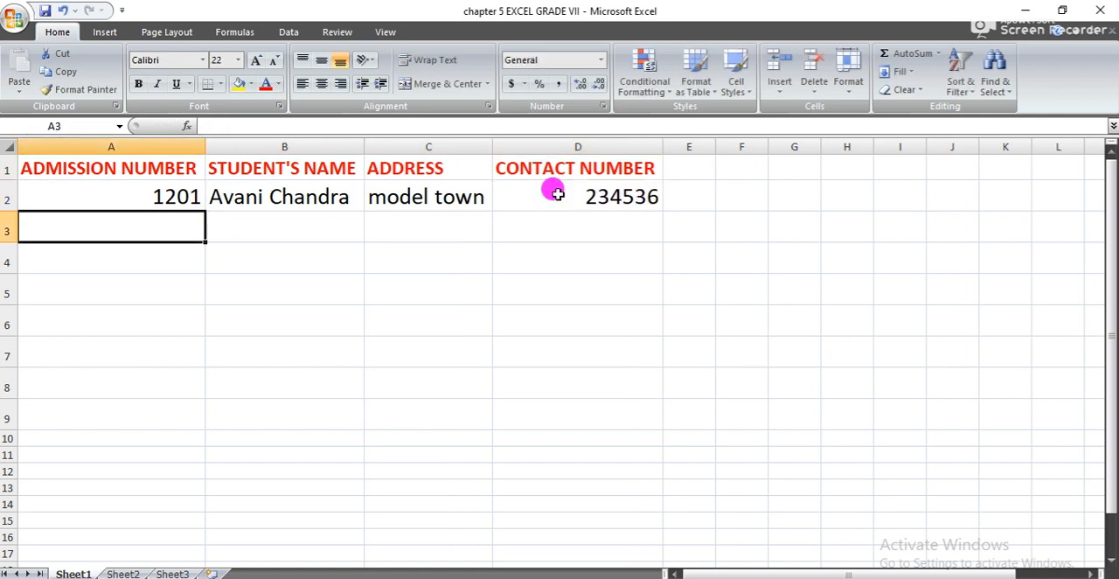
pyautogui.write('1')
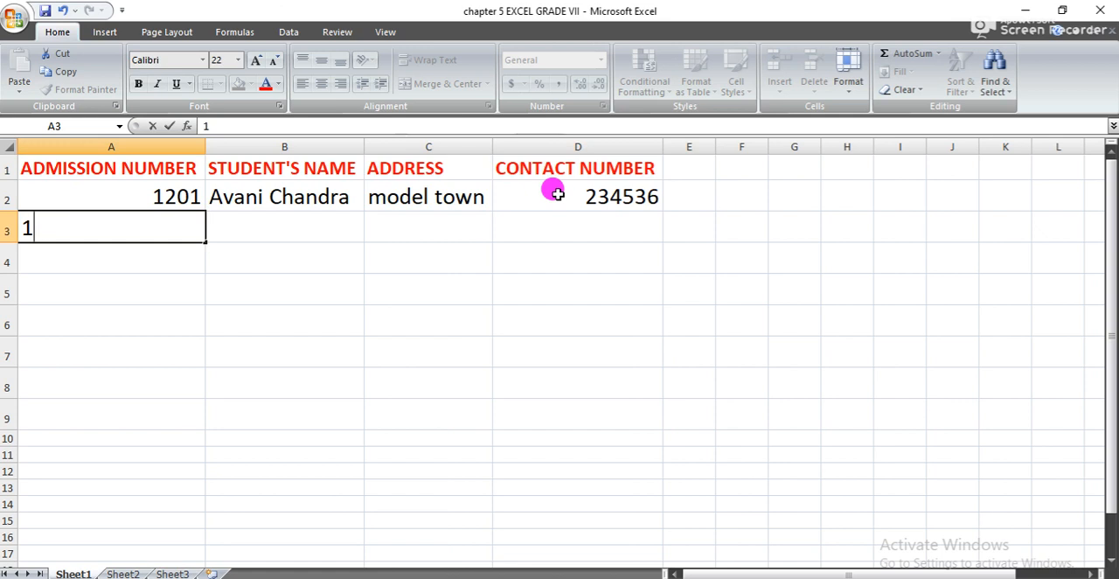
pyautogui.write('202')
pyautogui.press('Tab')
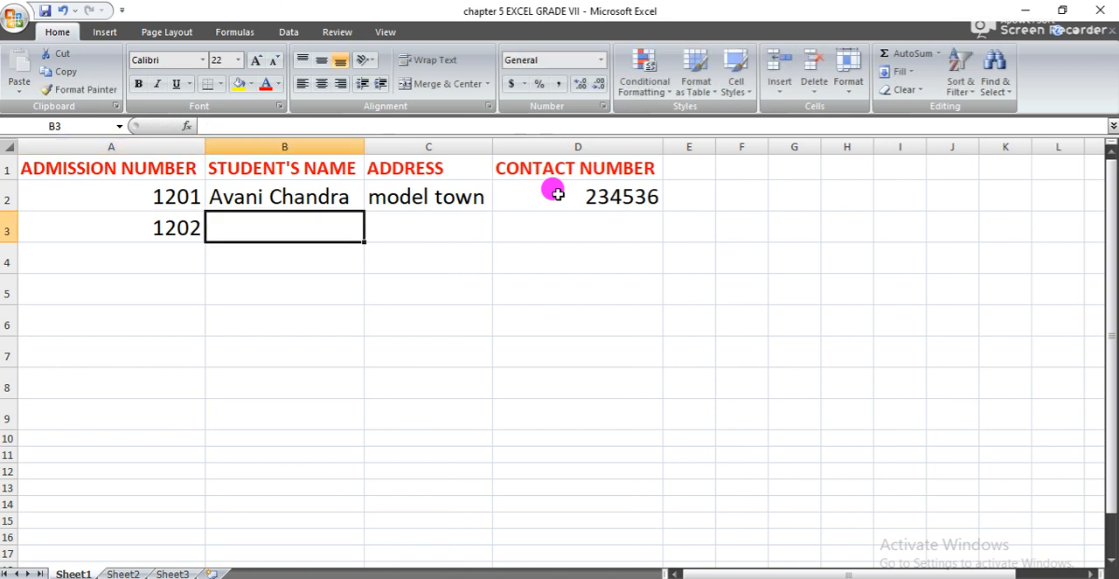
pyautogui.write('Latika')
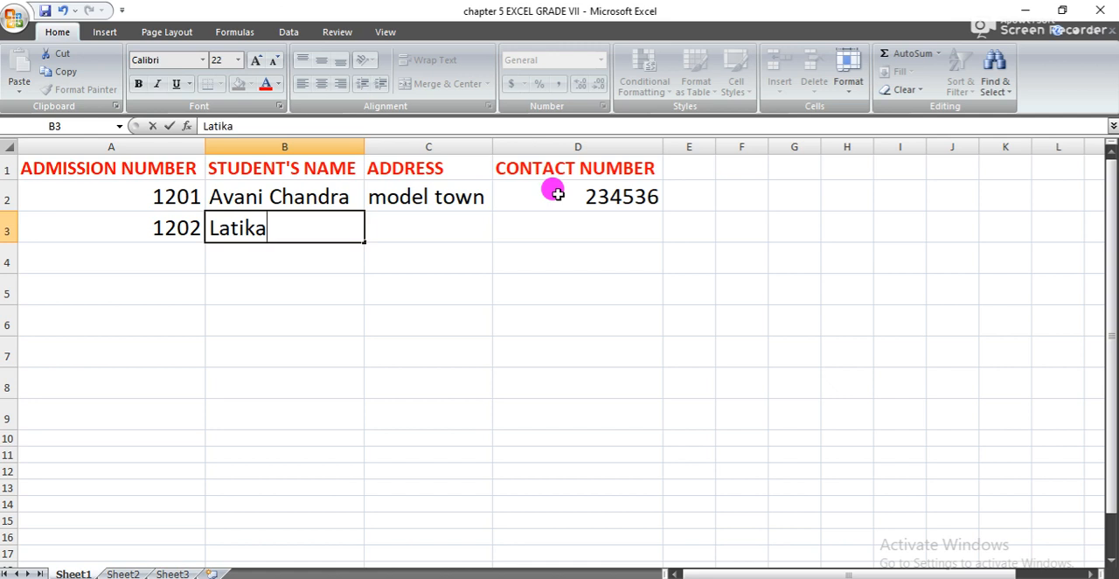
pyautogui.press('Tab')
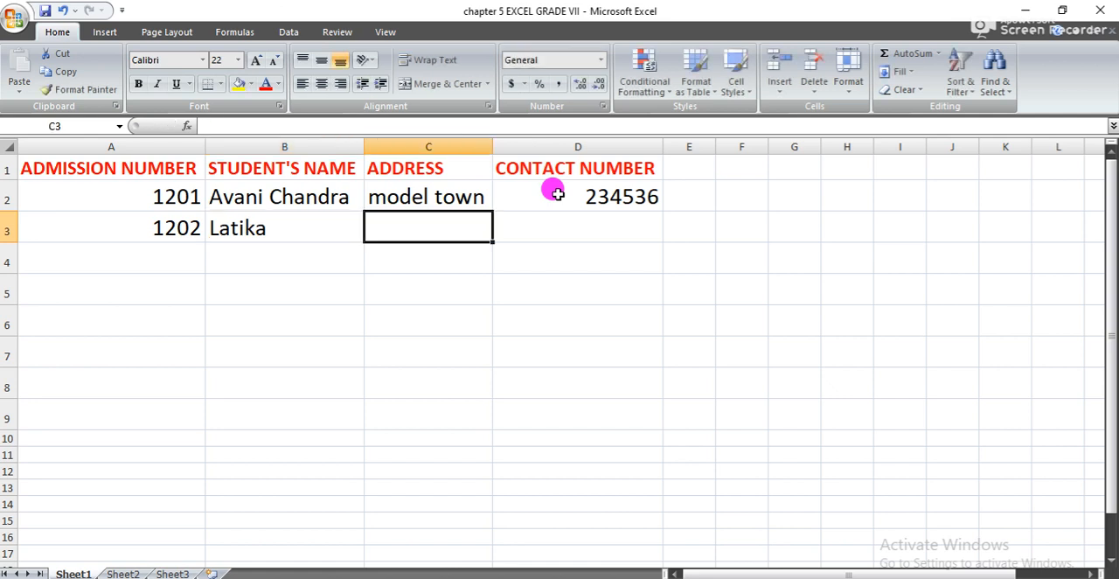
# - Enter the second student's address in C3 and contact number in D3
pyautogui.write('Rohini')
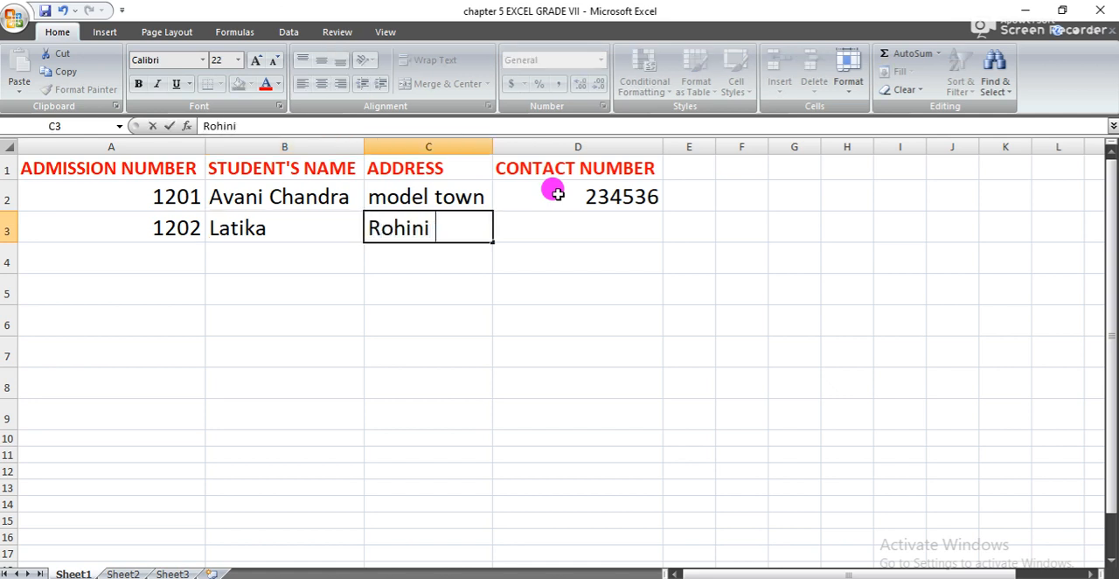
pyautogui.press('Tab')
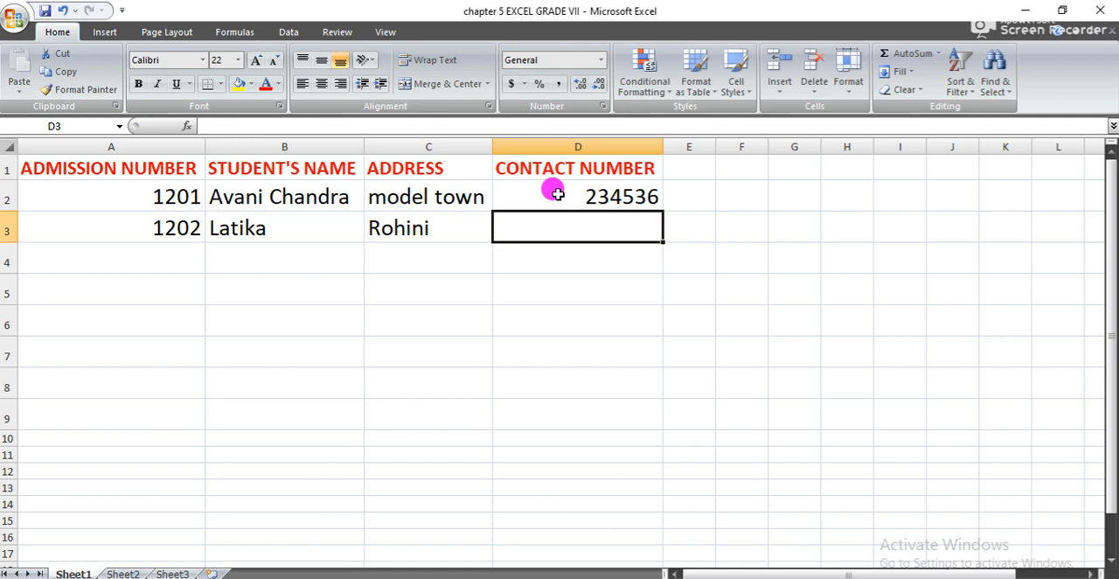
pyautogui.write('234567')
pyautogui.press('Return')
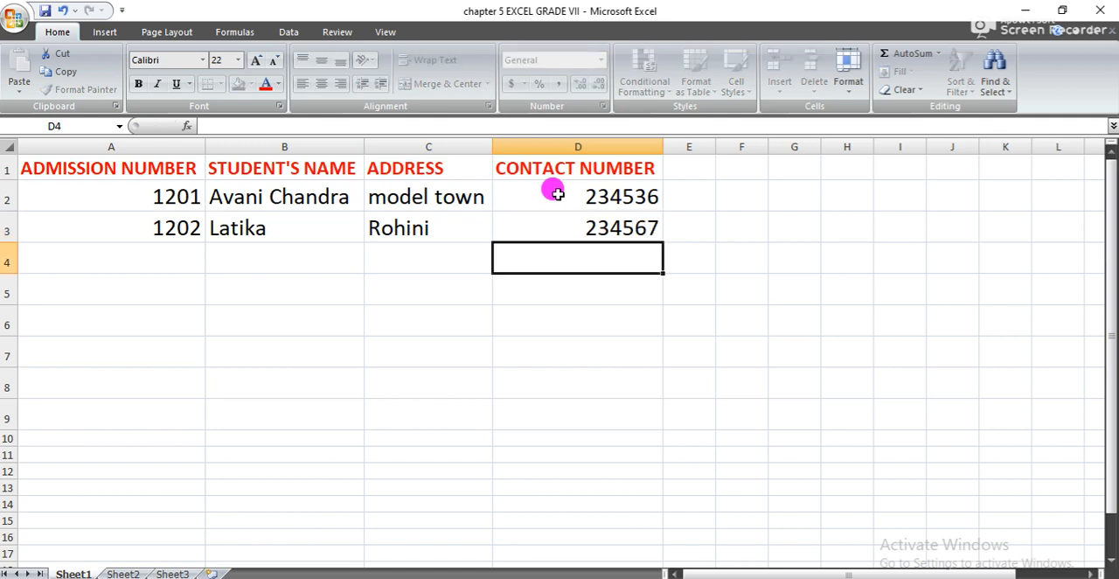
# - Enter the third student's admission number in A4 and the student's name in B4
pyautogui.press('Left')
pyautogui.press('Left')
pyautogui.press('Left')
pyautogui.write('12')
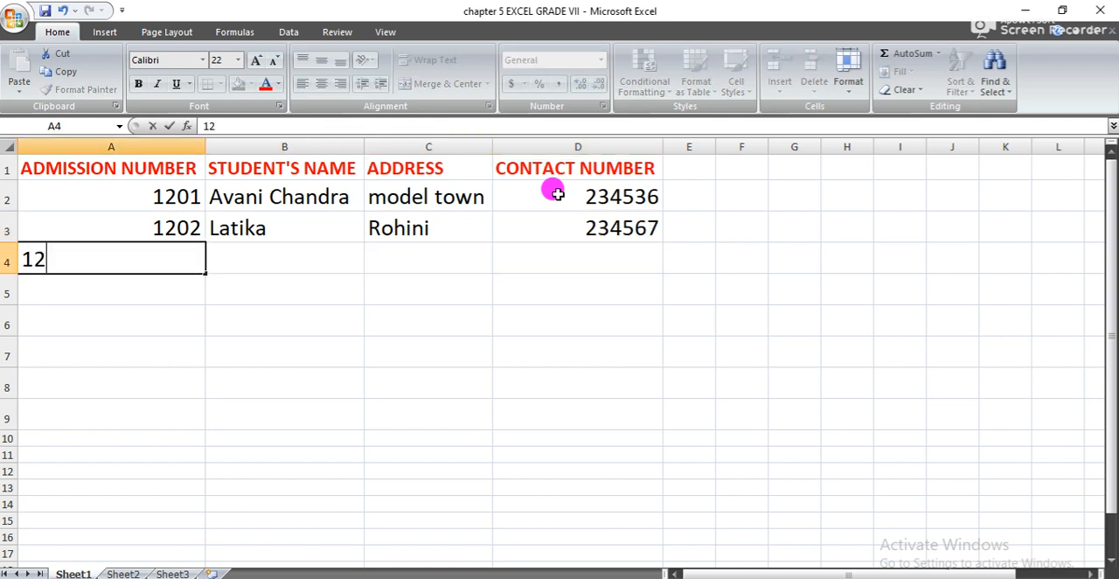
pyautogui.write('03')
pyautogui.press('Tab')
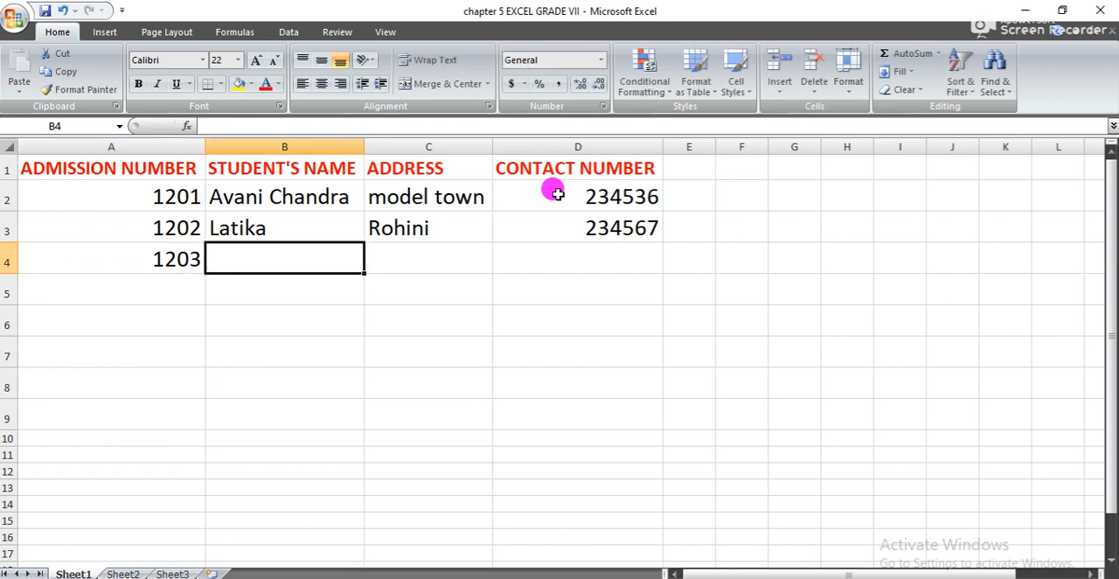
pyautogui.write('Kavu')
pyautogui.press('BackSpace')
pyautogui.write('i')
pyautogui.press('Tab')
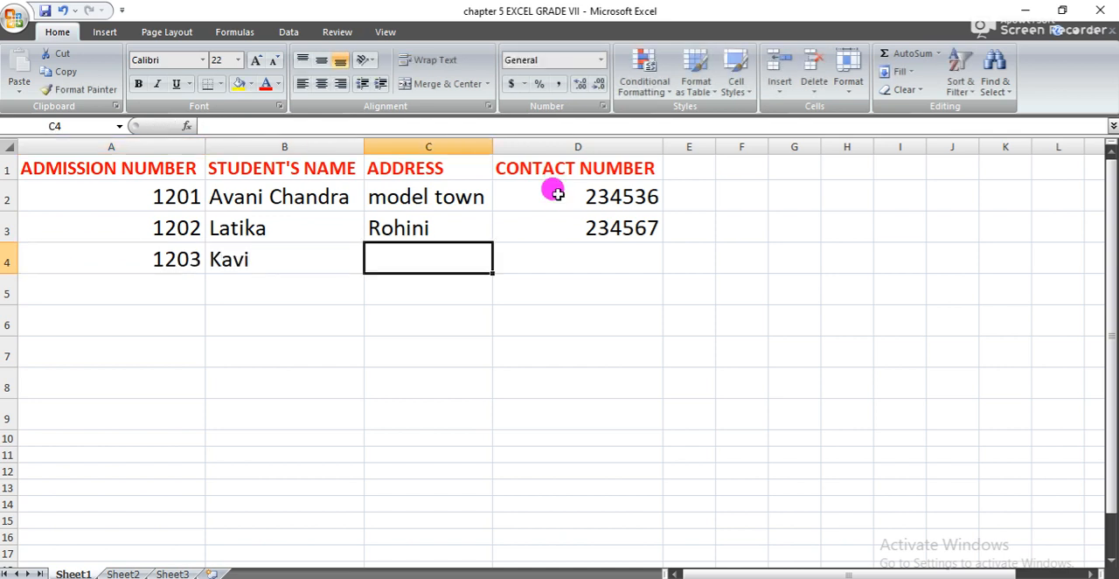
# - Enter the third student's address in C4 and contact number in D4
pyautogui.write('Hydson')
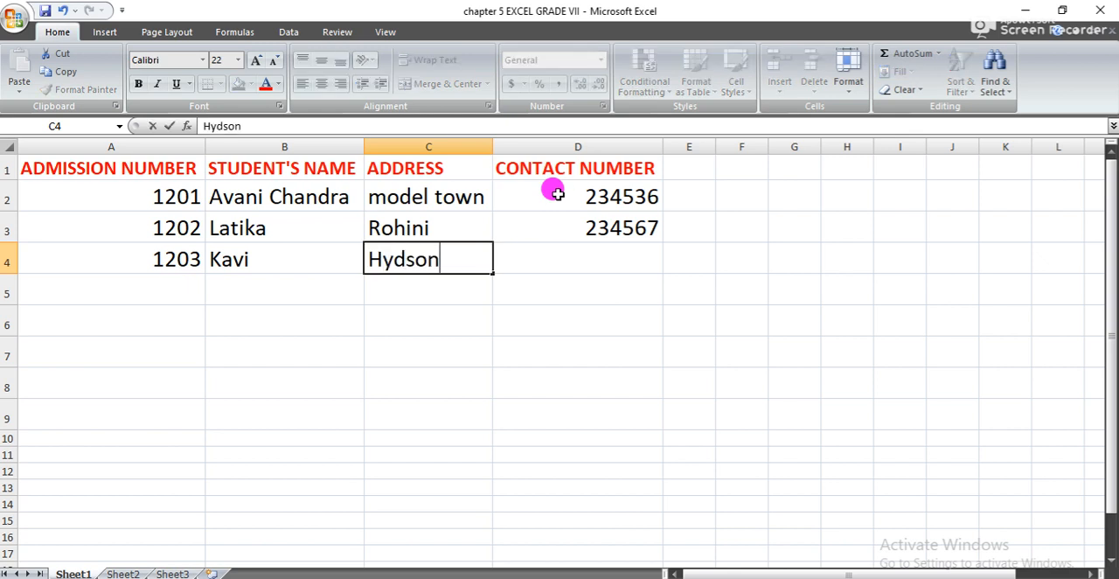
pyautogui.write('w')
pyautogui.press('BackSpace')
pyautogui.write('e')
pyautogui.press('Tab')
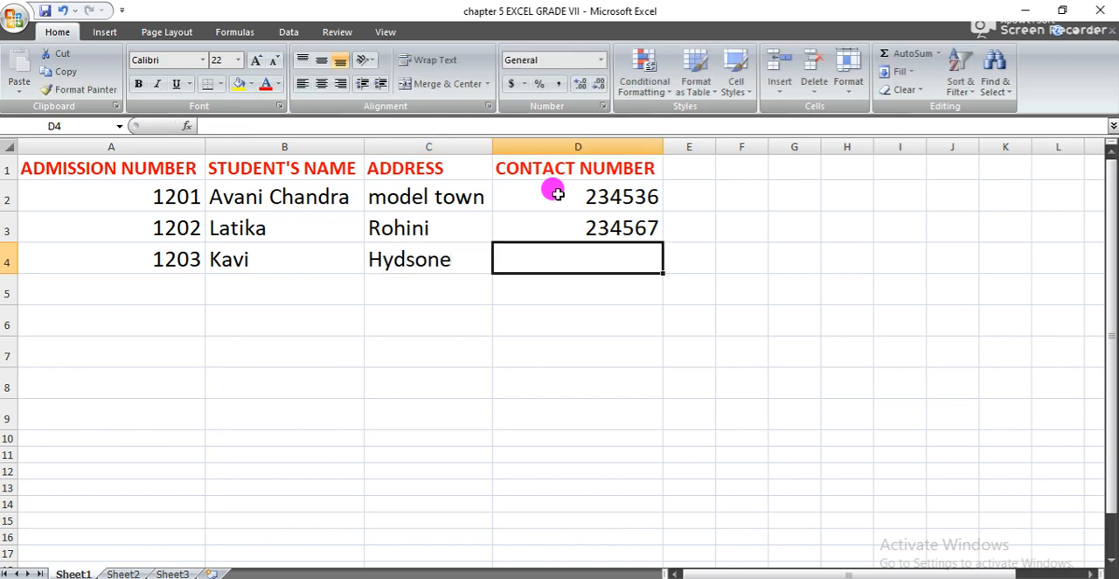
pyautogui.write('346256')
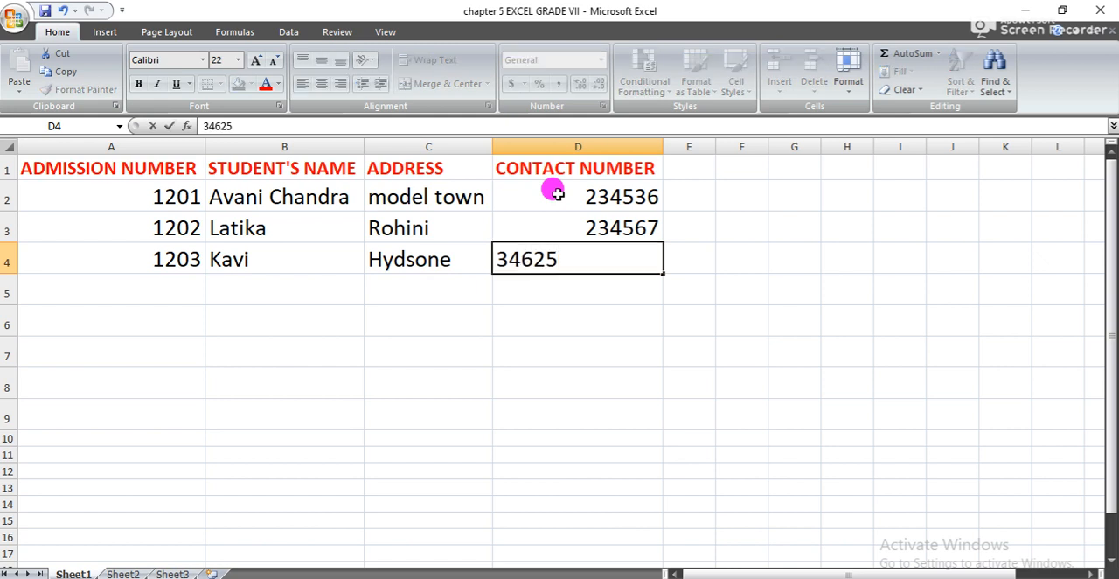
pyautogui.press('Return')
# - Enter the fourth student's admission number in A5 and the student's name in B5
pyautogui.press('Left')
pyautogui.press('Left')
pyautogui.press('Left')
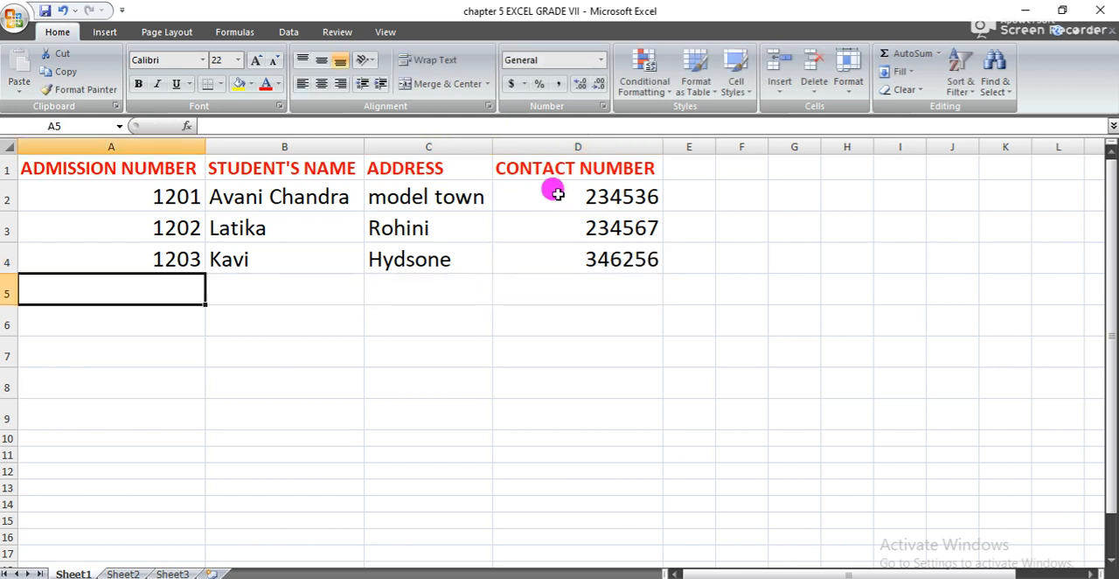
pyautogui.write('1204')
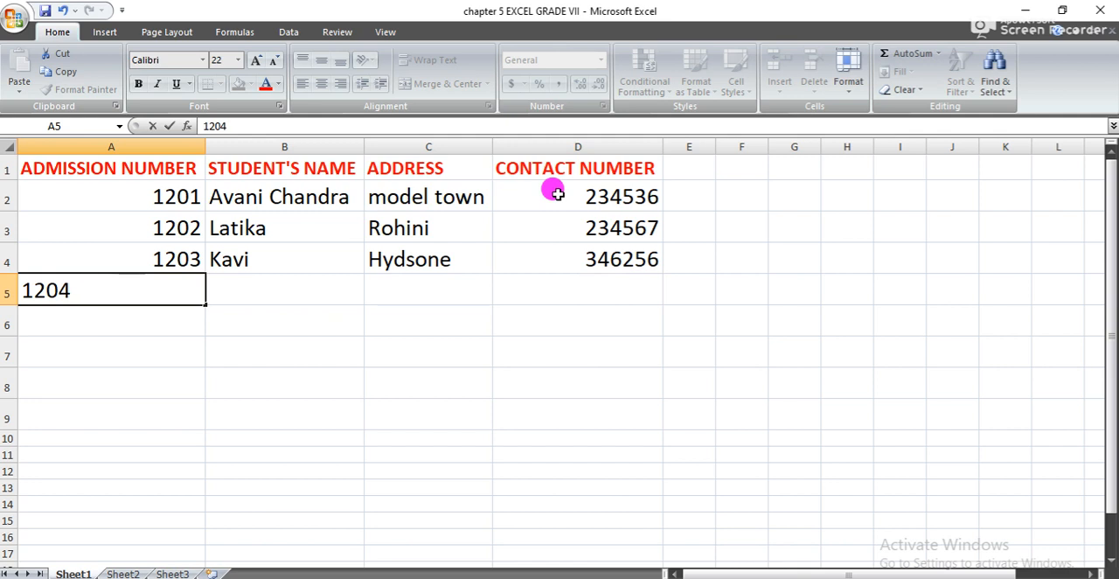
pyautogui.press('Tab')
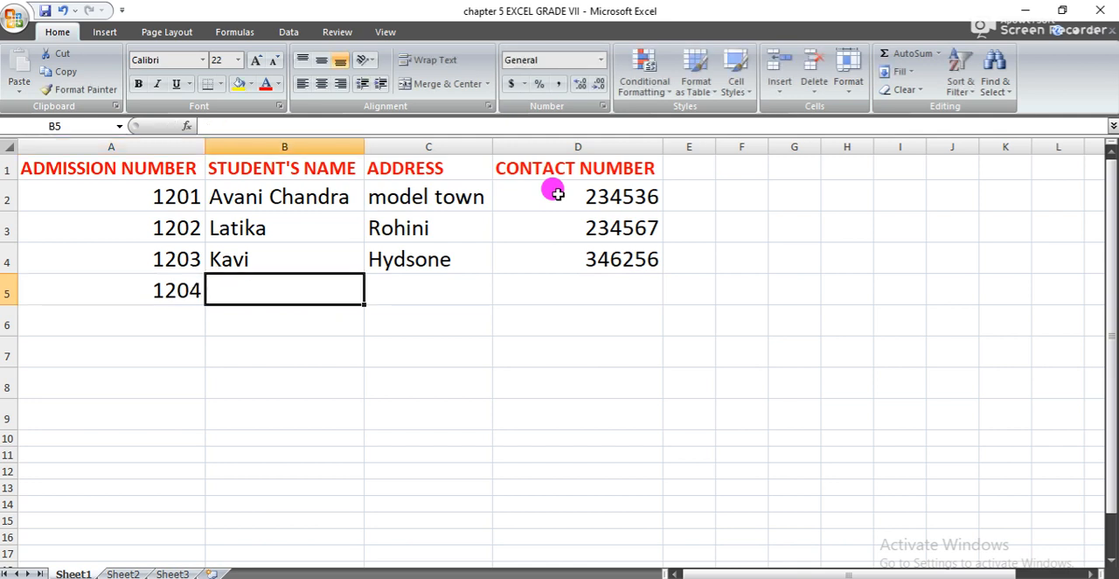
pyautogui.write('Mehul')
pyautogui.press('Tab')
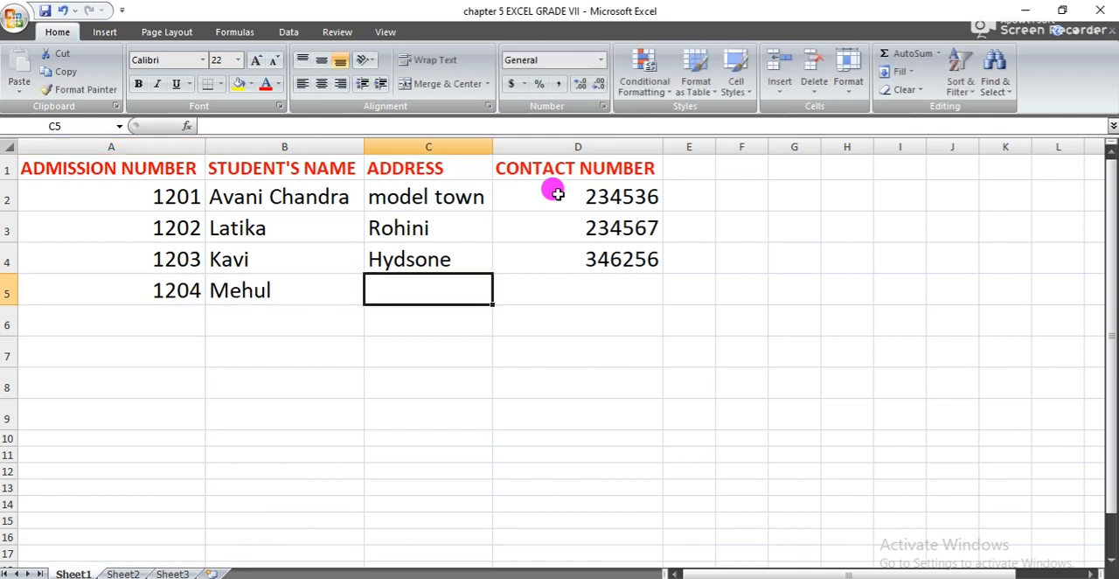
# - Enter the fourth student's address in C5 with a capital first letter, and the contact number in D5
pyautogui.write('azadpur')
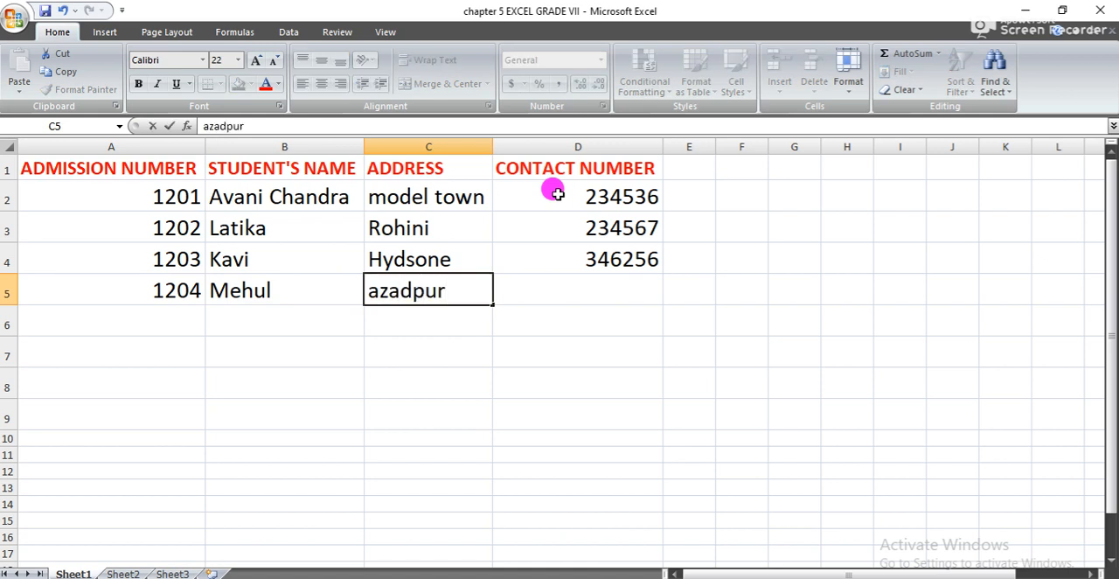
pyautogui.press('Right')
pyautogui.press('Left')
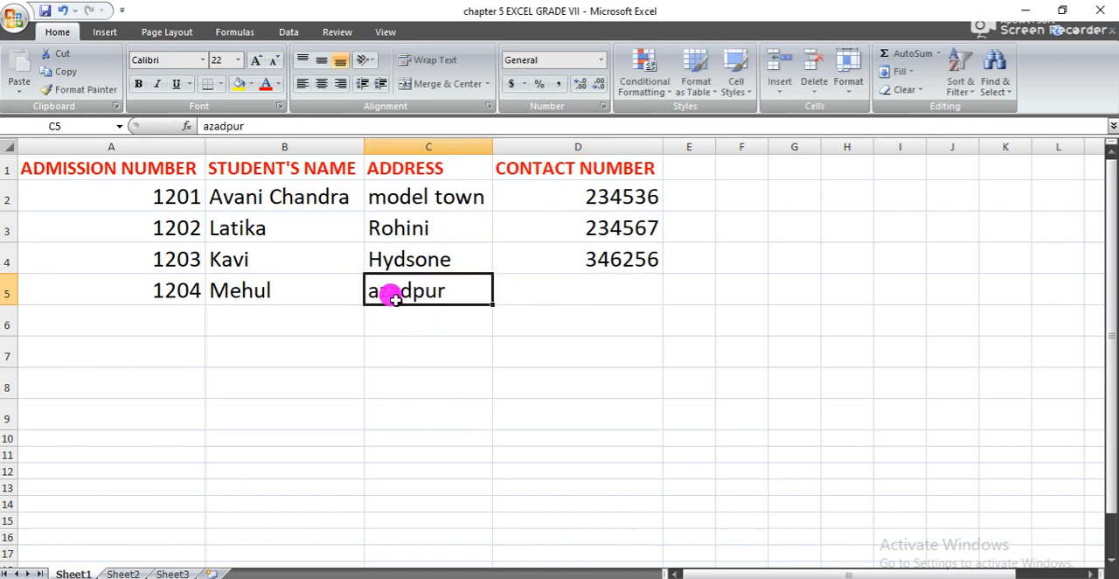
pyautogui.doubleClick(372, 288)
pyautogui.press('BackSpace')
pyautogui.write('A')
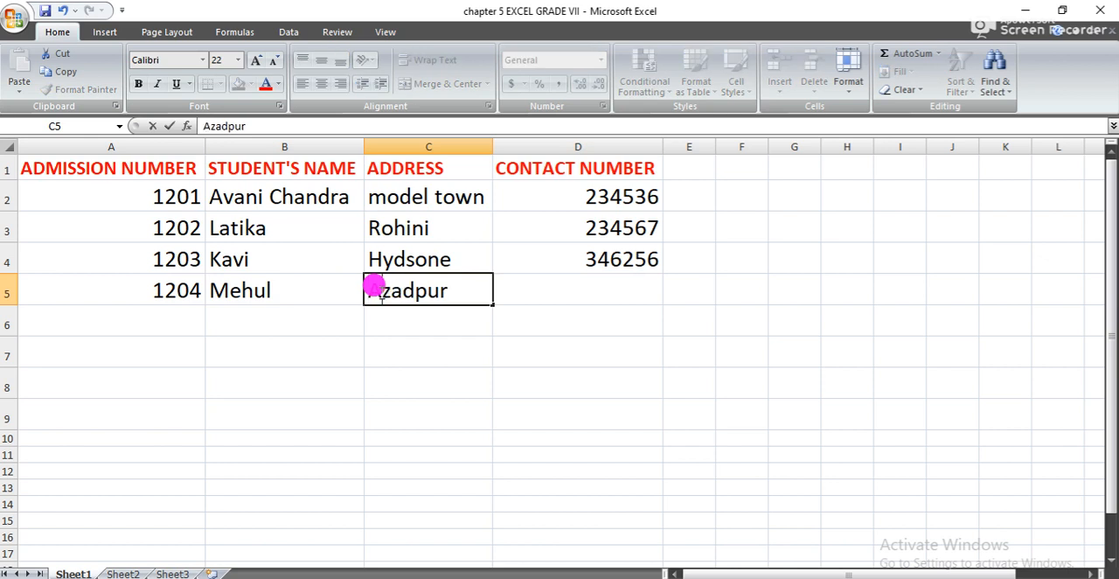
pyautogui.press('Tab')
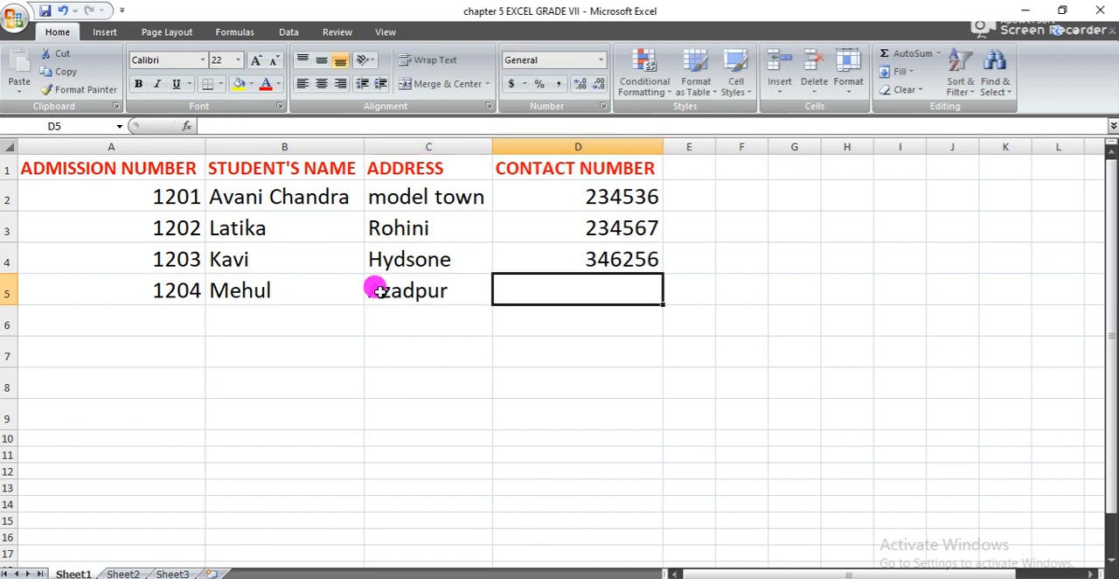
pyautogui.write('219679')
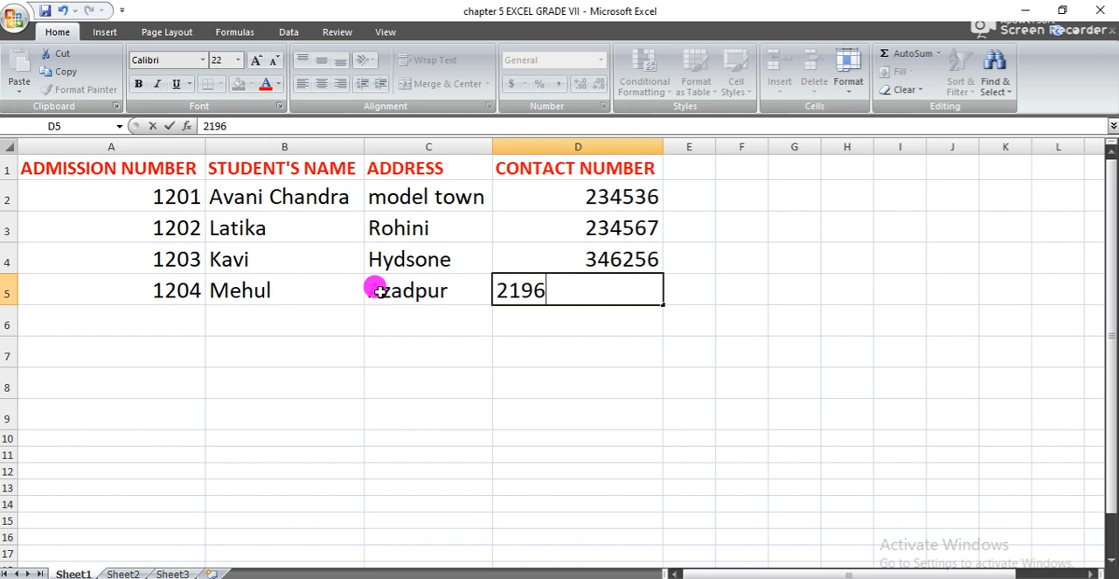
pyautogui.press('Tab')
# - Enter the fifth student's admission number in A6 and the student's name in B6
pyautogui.press('Down')
pyautogui.press('Left')
pyautogui.press('Left')
pyautogui.press('Left')
pyautogui.press('Left')
pyautogui.write('1205')
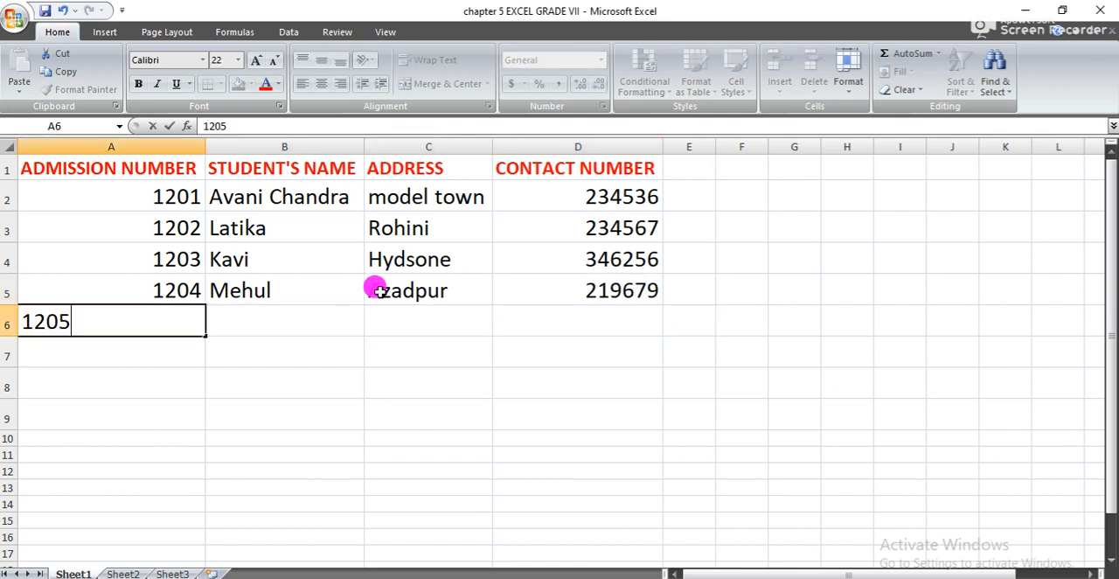
pyautogui.press('Tab')
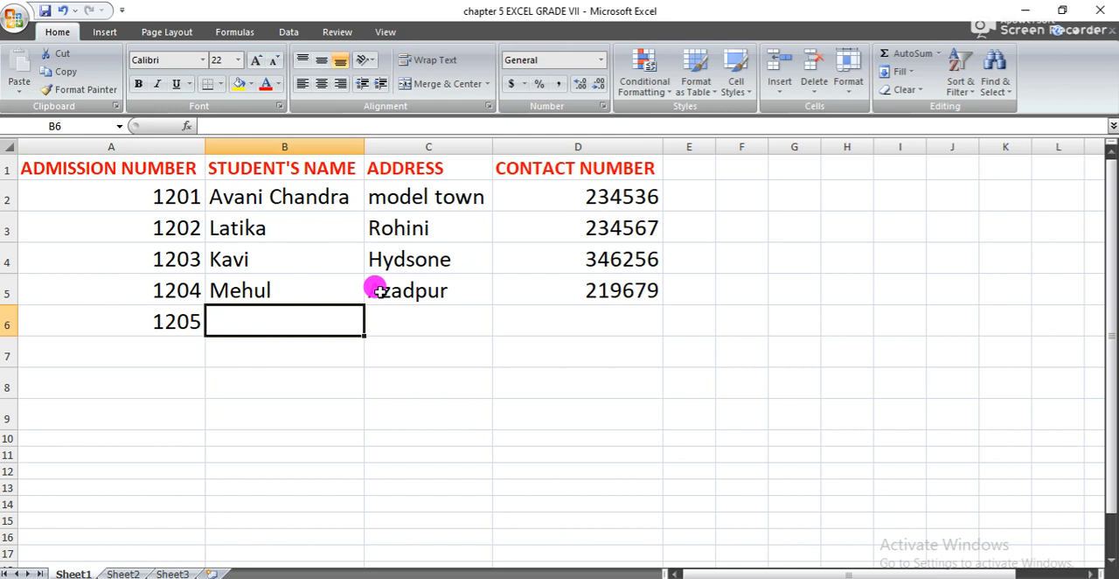
pyautogui.write('ria')
pyautogui.press('Tab')
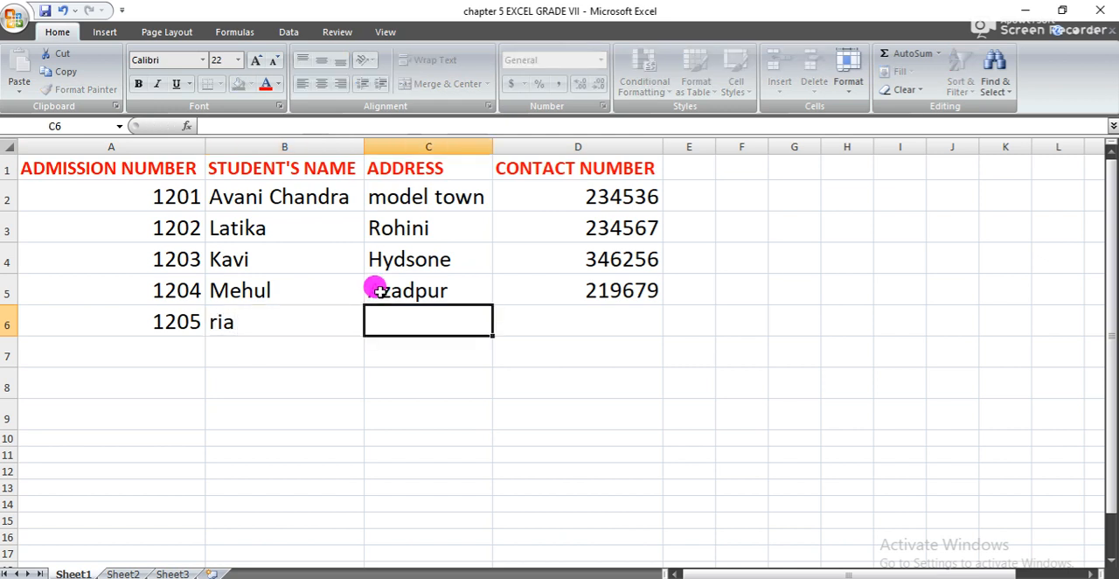
# - Rewrite the fifth student's name in B6 with a capital first letter
pyautogui.press('Left')
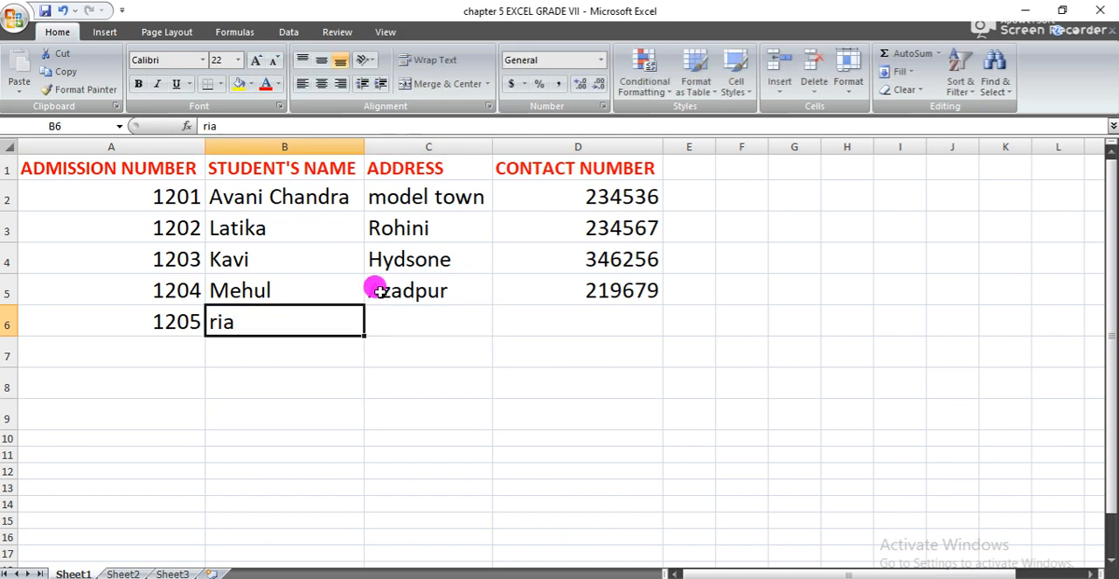
pyautogui.doubleClick(302, 319)
pyautogui.press('BackSpace')
pyautogui.press('BackSpace')
pyautogui.press('BackSpace')
pyautogui.write('Ria')
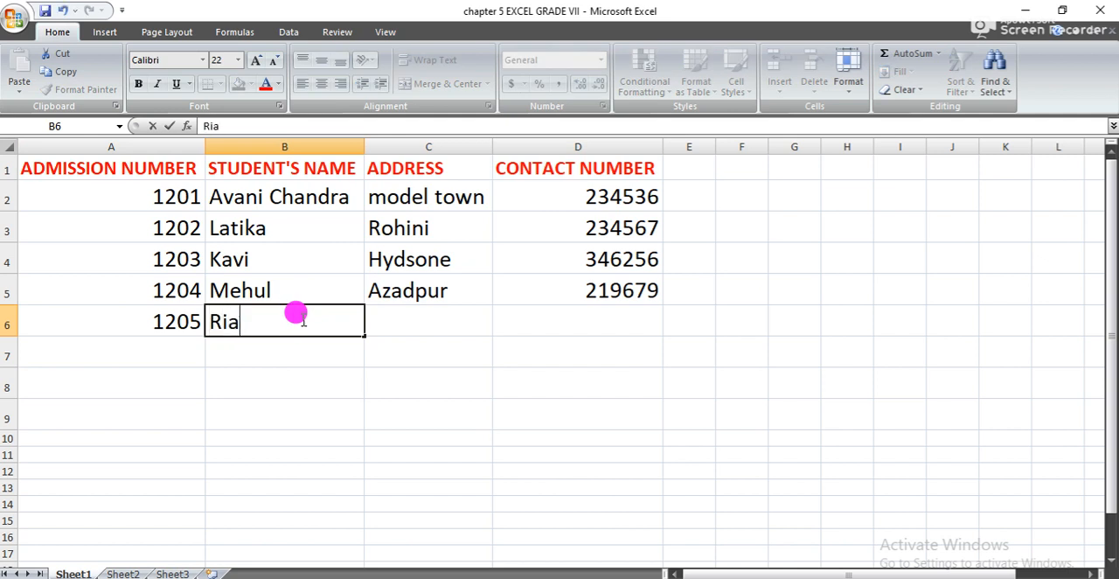
pyautogui.press('Tab')
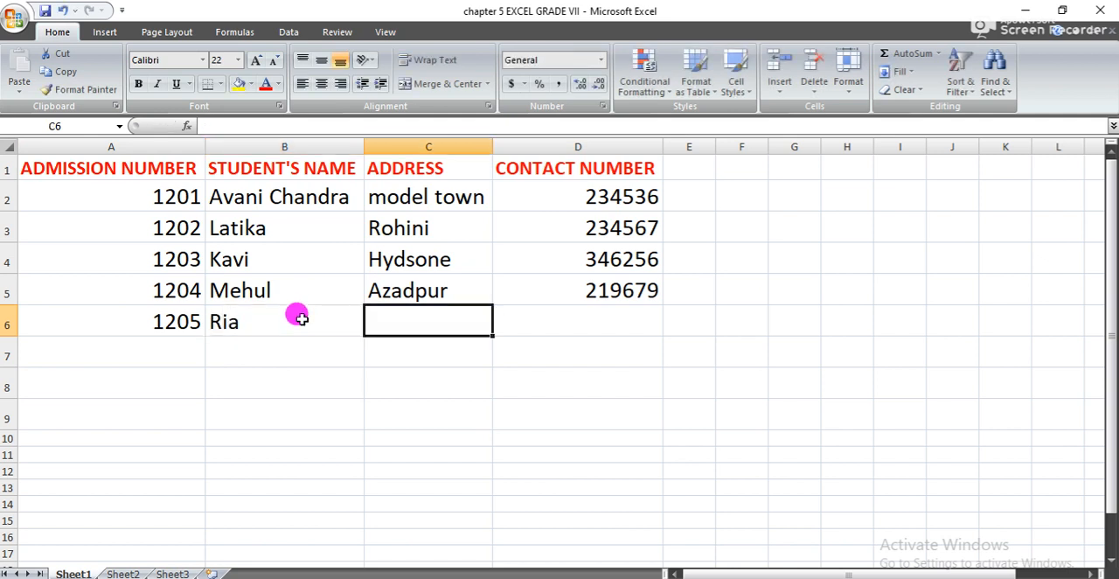
# - Enter the fifth student's address in C6 and contact number in D6
pyautogui.write('Mu')
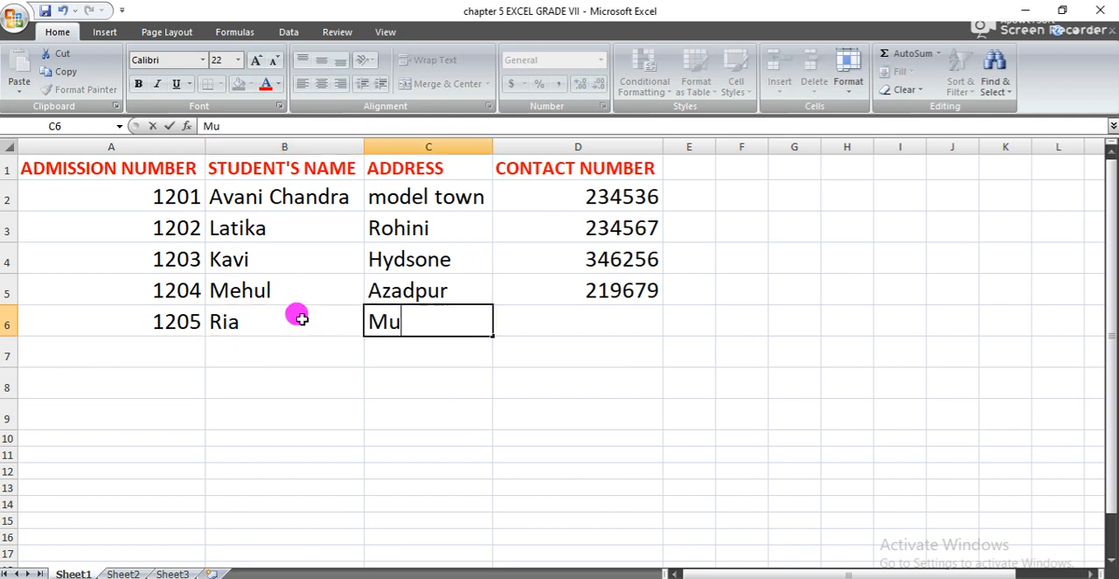
pyautogui.write('kherjee1')
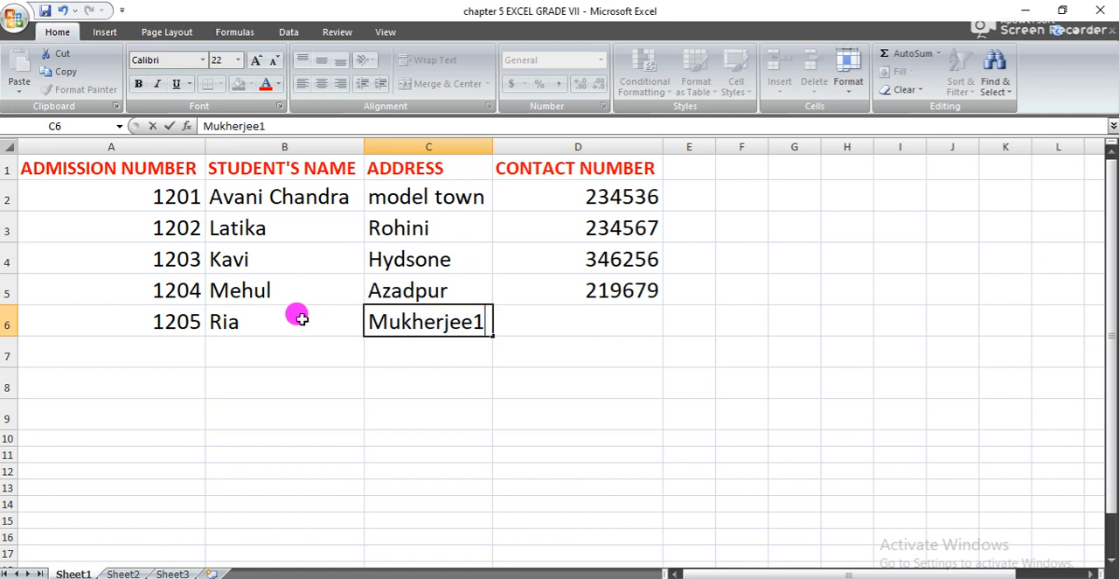
pyautogui.press('BackSpace')
pyautogui.press('Tab')
pyautogui.write('423415')
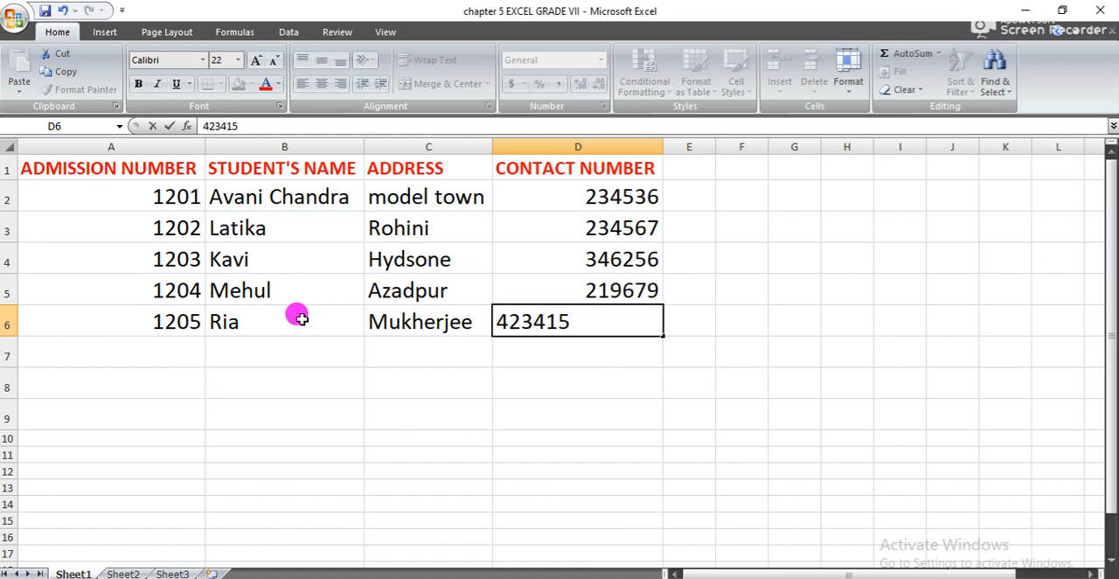
pyautogui.press('Tab')
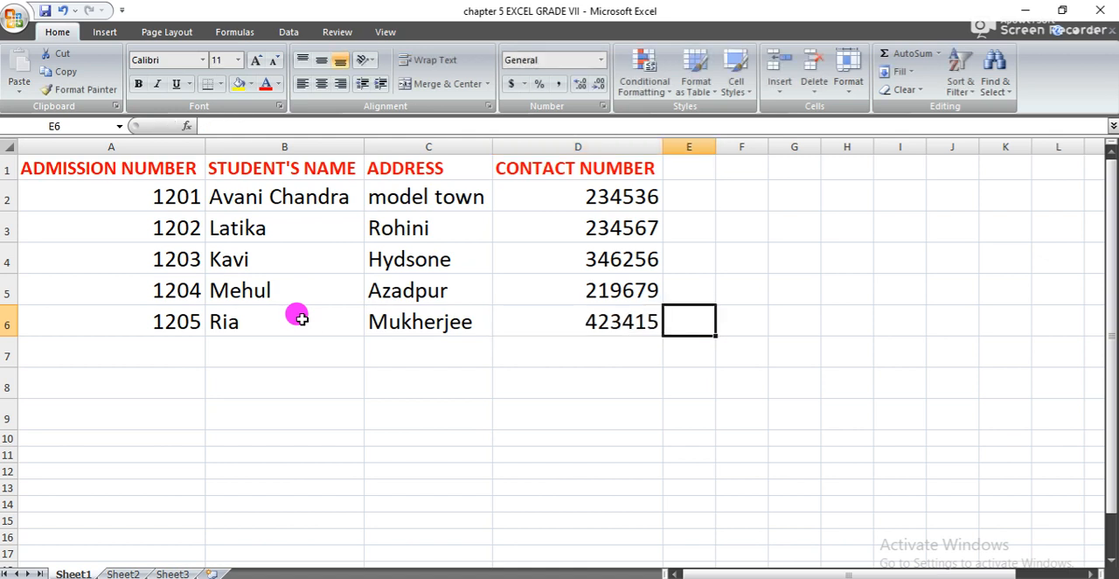
# - Set the font colour of the student data in A2:D6 to standard green and center it horizontally
pyautogui.click(647, 323)
pyautogui.hotkey('shift', 'Up')
pyautogui.hotkey('shift', 'Up')
pyautogui.hotkey('shift', 'Up')
pyautogui.hotkey('shift', 'Up')
pyautogui.hotkey('shift', 'Left')
pyautogui.hotkey('shift', 'Left')
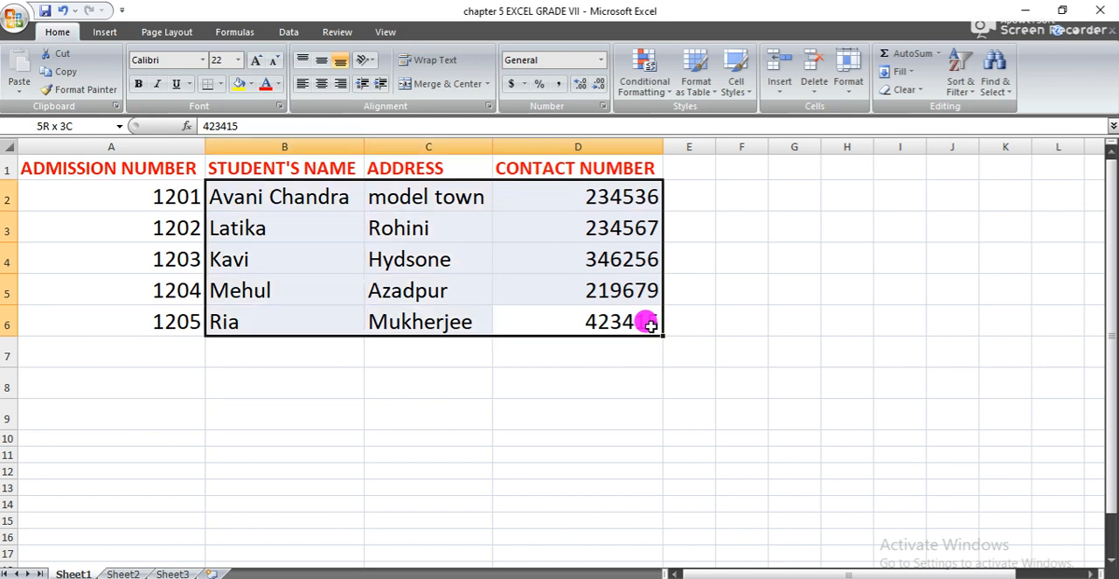
pyautogui.hotkey('shift', 'Left')
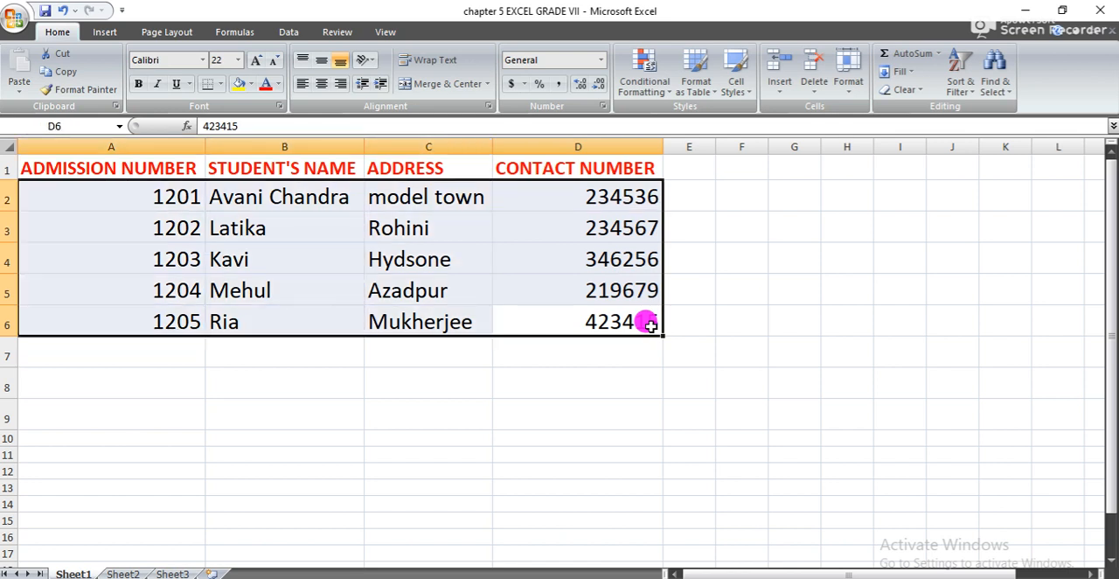
pyautogui.click(278, 83)
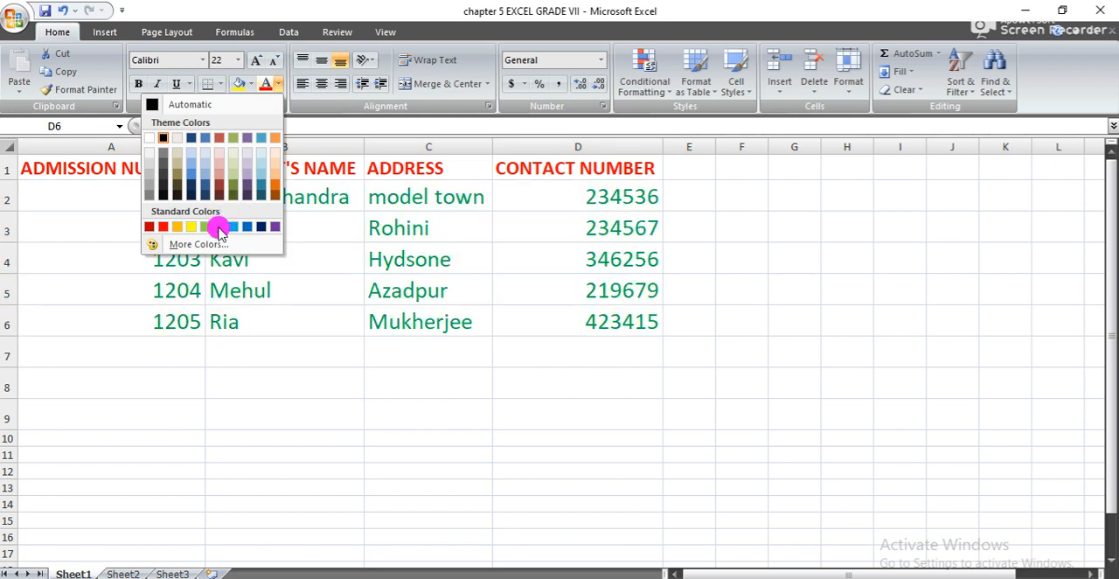
pyautogui.click(218, 226)
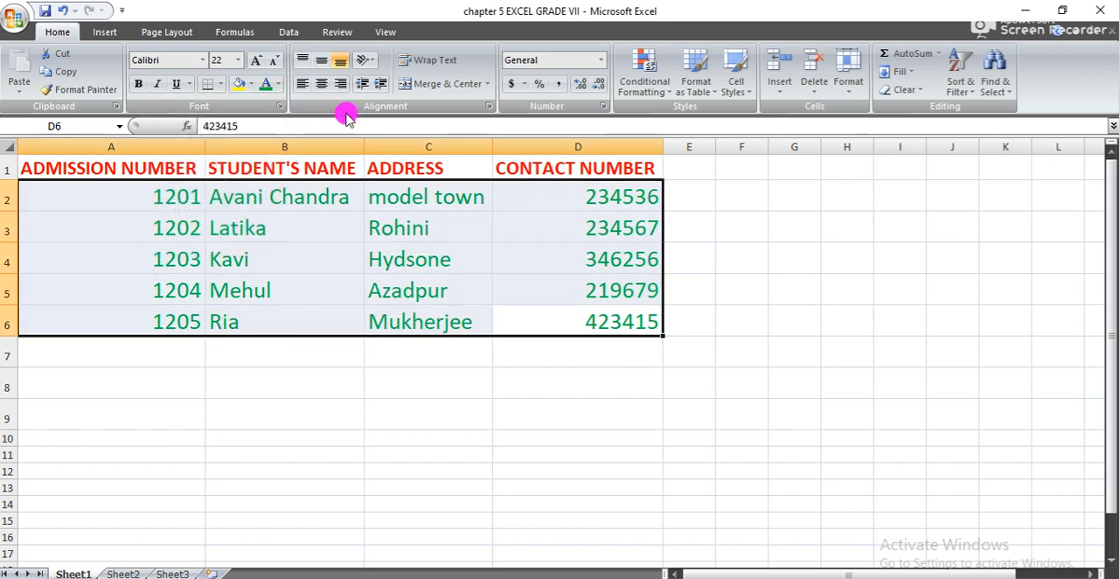
pyautogui.click(323, 83)
pyautogui.click(274, 379)
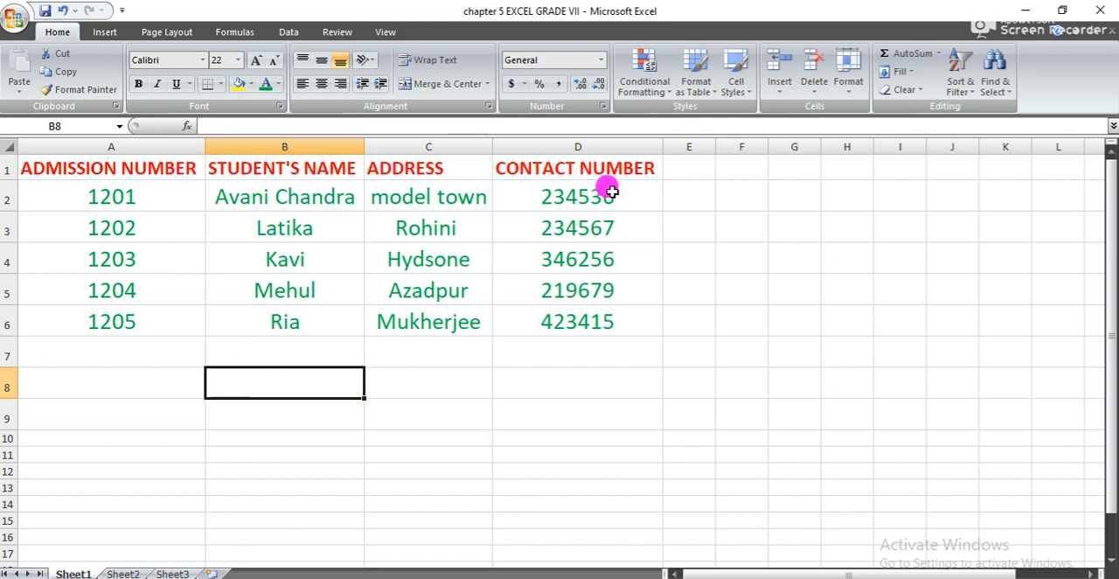
# - Enter the label "fields" in cell F1 beside the header row
pyautogui.doubleClick(728, 166)
pyautogui.write('fields')
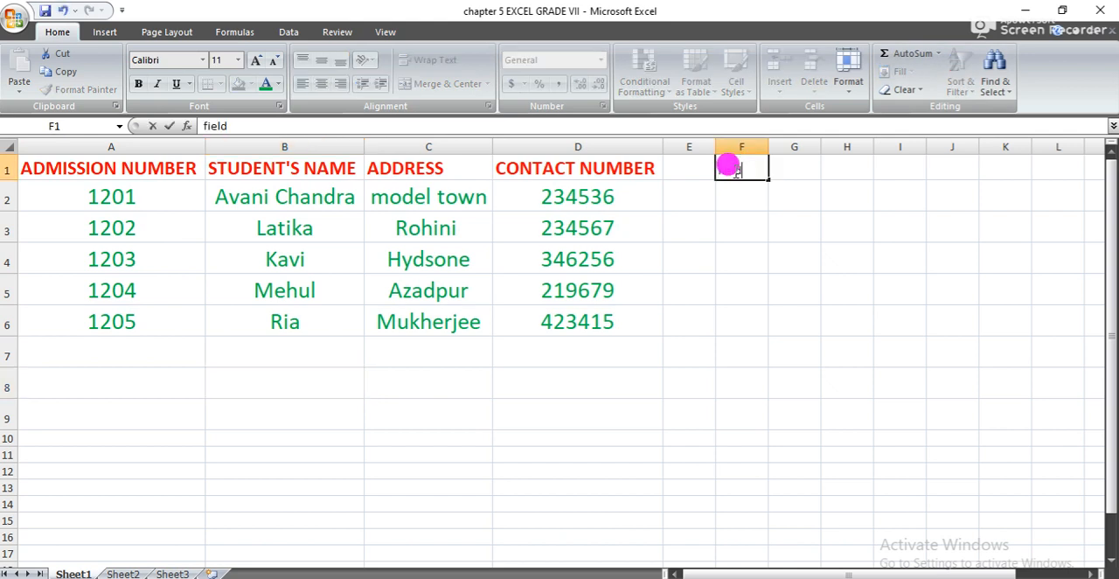
pyautogui.hotkey('shift', 'Left')
pyautogui.hotkey('shift', 'Left')
pyautogui.hotkey('shift', 'Left')
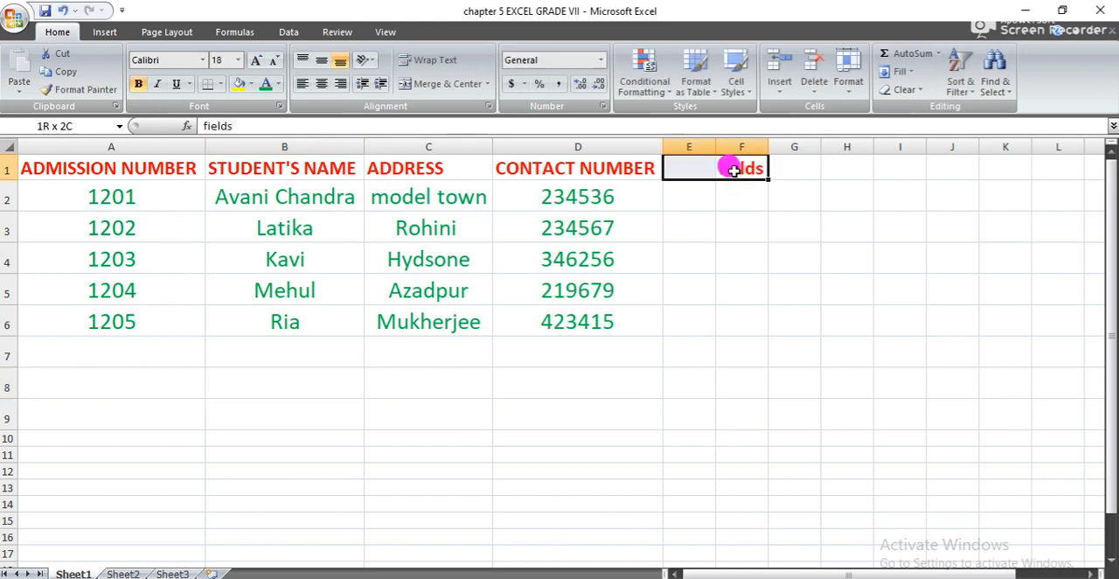
pyautogui.press('Right')
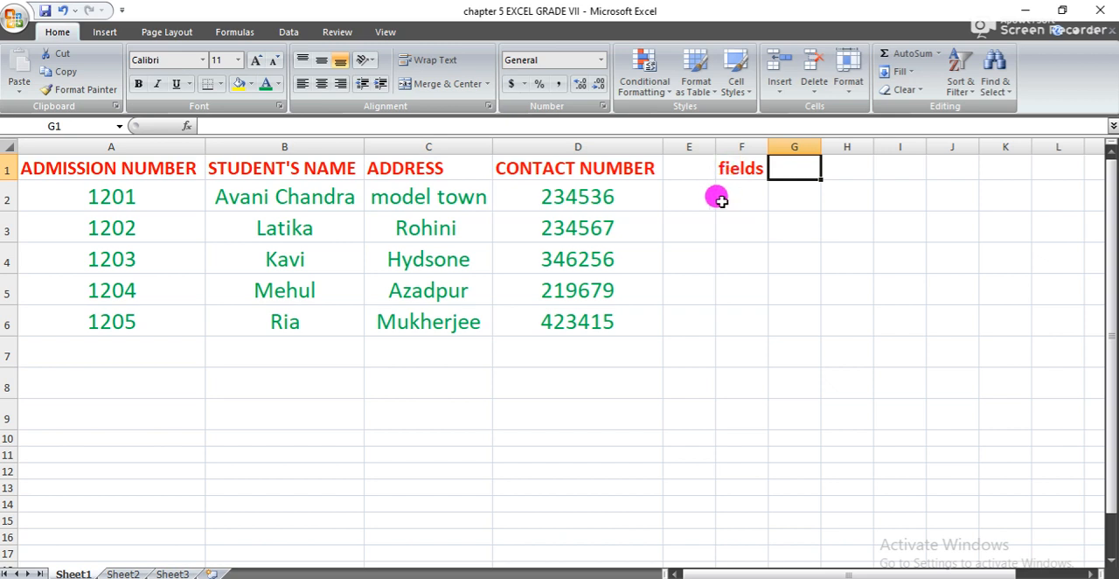
# - Enter the label "records" in cell F2 beside the first student's row
pyautogui.click(728, 202)
pyautogui.write('re')
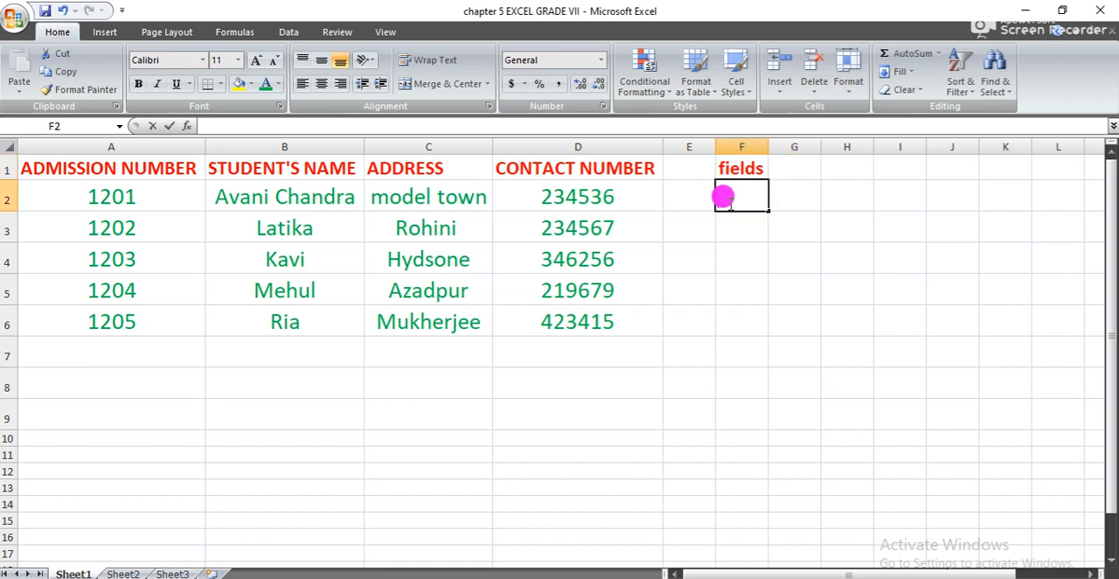
pyautogui.write('cords')
pyautogui.press('Return')
# - Format the "records" label in F2 as bold green text at size 16
pyautogui.click(729, 202)
pyautogui.hotkey('shift', 'Right')
pyautogui.press('Left')
pyautogui.press('Right')
pyautogui.hotkey('shift', 'Down')
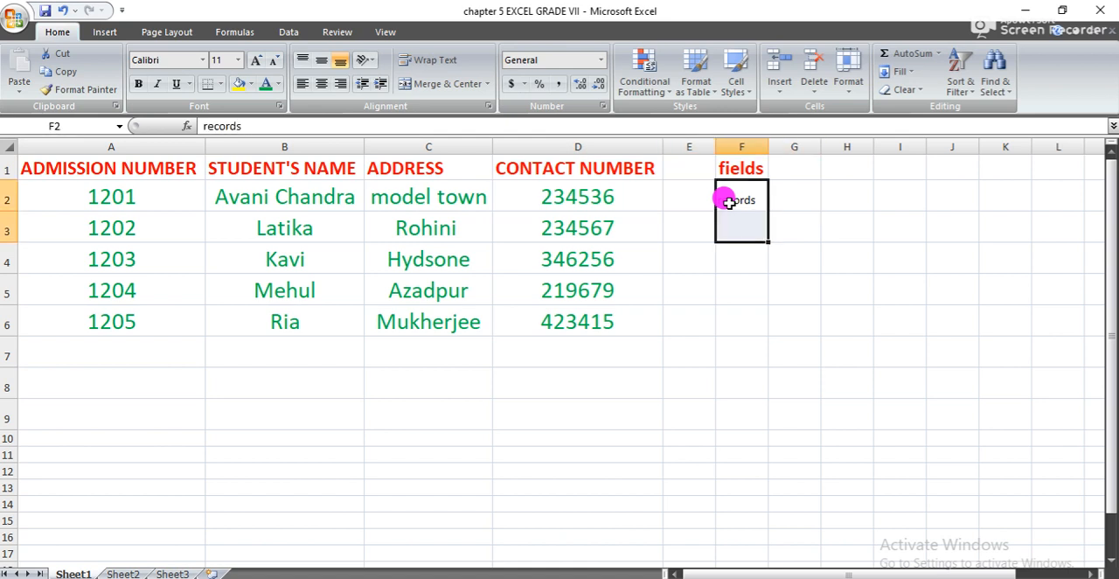
pyautogui.press('Up')
pyautogui.doubleClick(741, 199)
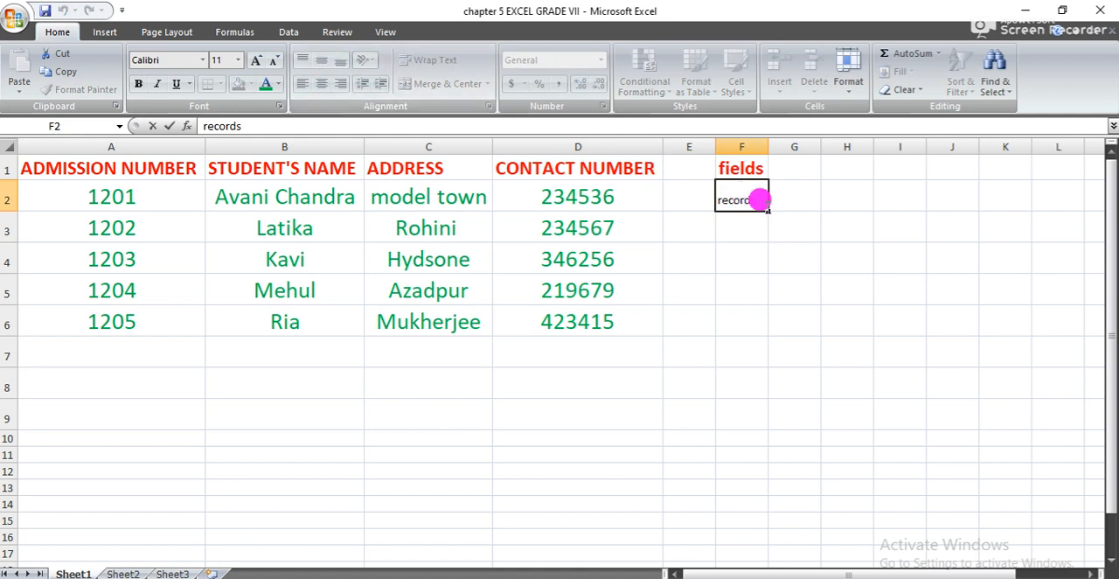
pyautogui.moveTo(754, 192); pyautogui.dragTo(751, 194)
pyautogui.click(258, 61)
pyautogui.click(259, 61)
pyautogui.click(259, 61)
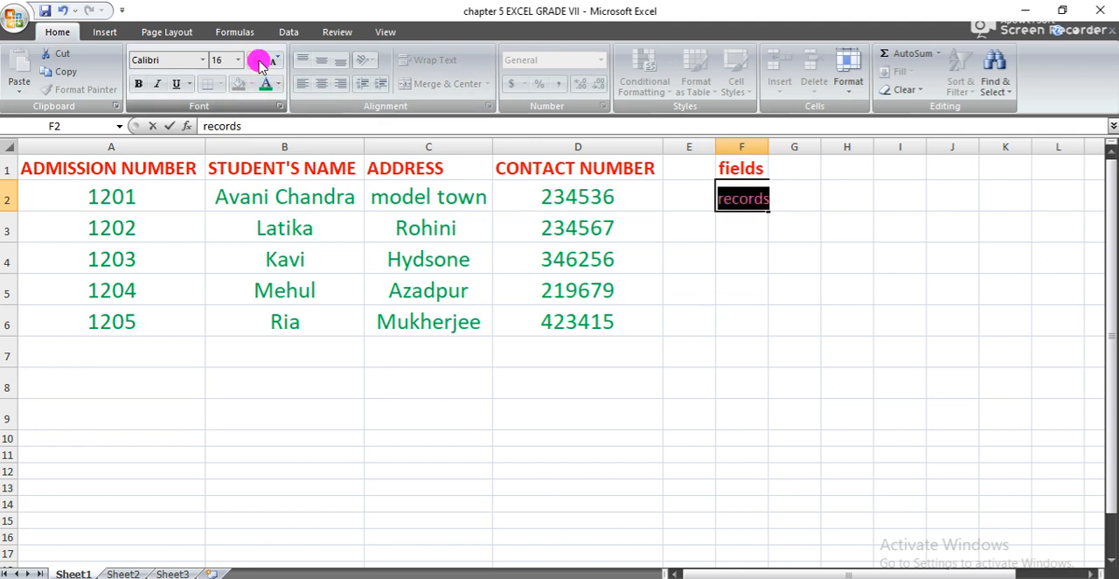
pyautogui.click(138, 84)
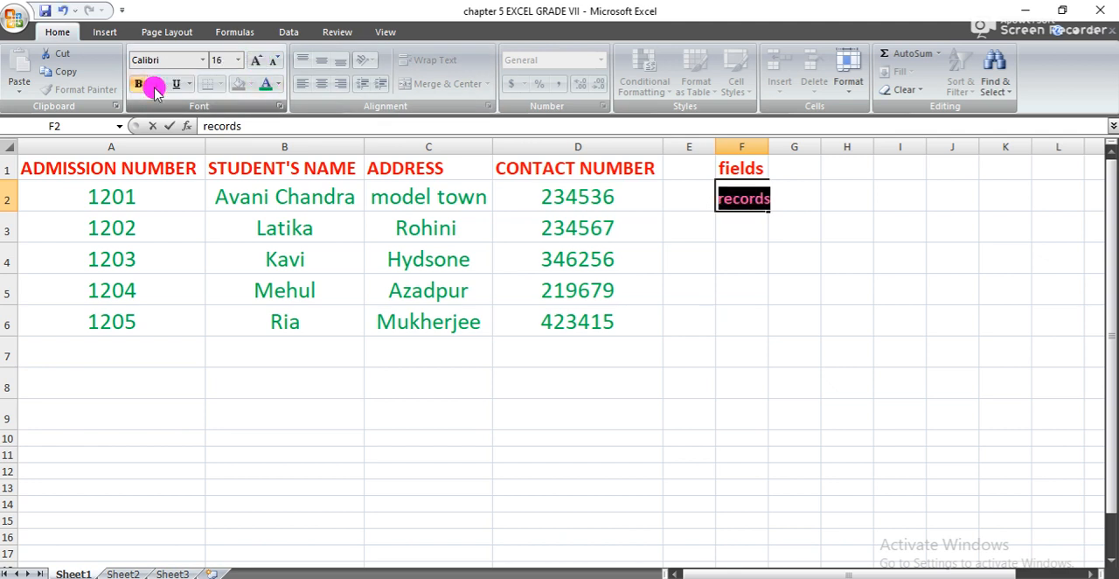
pyautogui.click(674, 291)
pyautogui.click(796, 184)
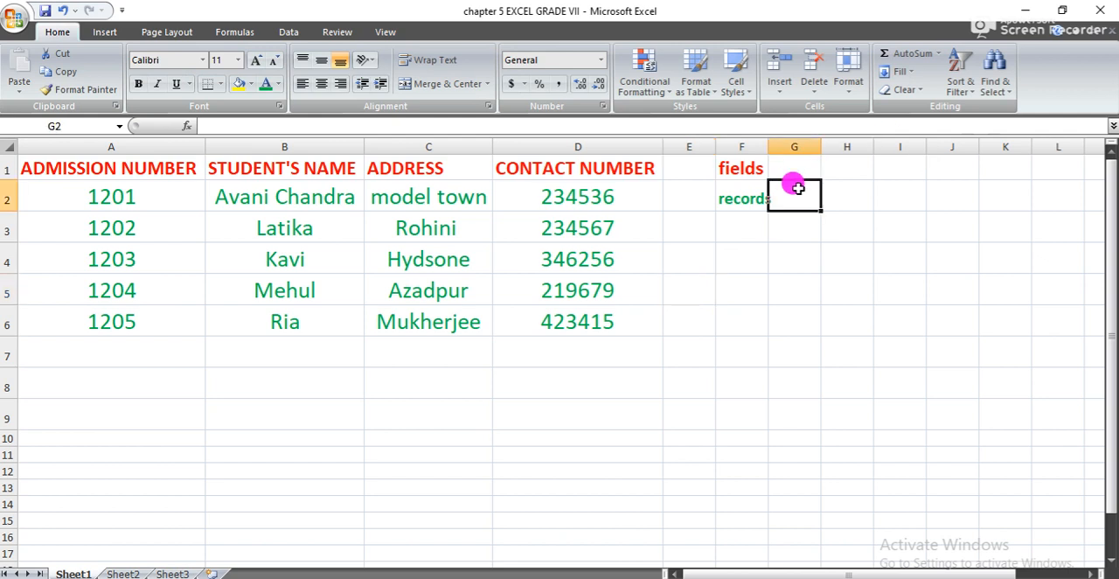
pyautogui.click(749, 224)
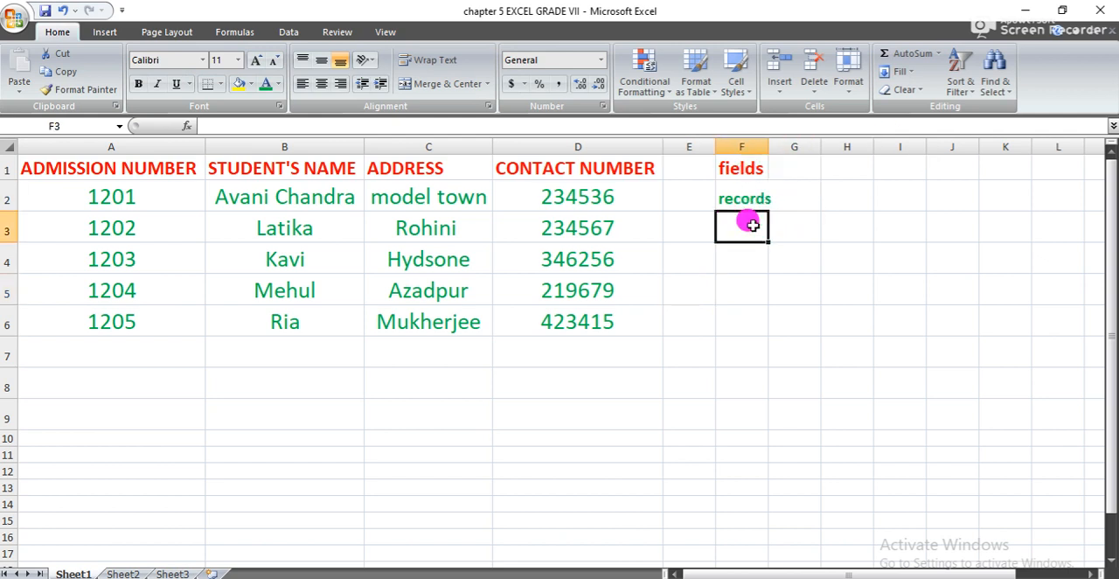
# - Enter the label "Table" in cell F4
pyautogui.moveTo(677, 345); pyautogui.dragTo(55, 172)
pyautogui.doubleClick(750, 257)
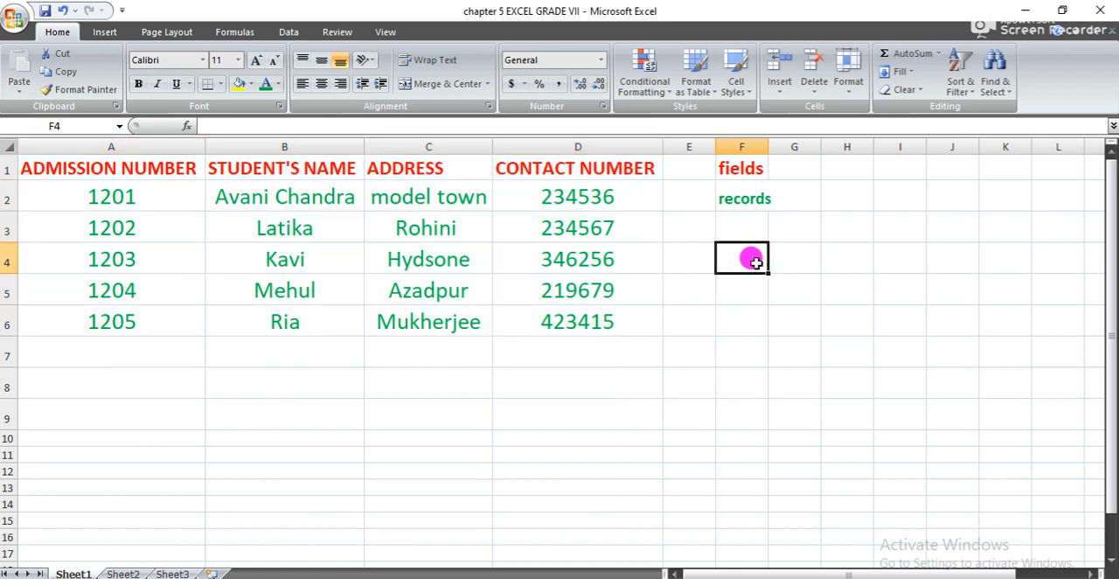
pyautogui.write('Tables')
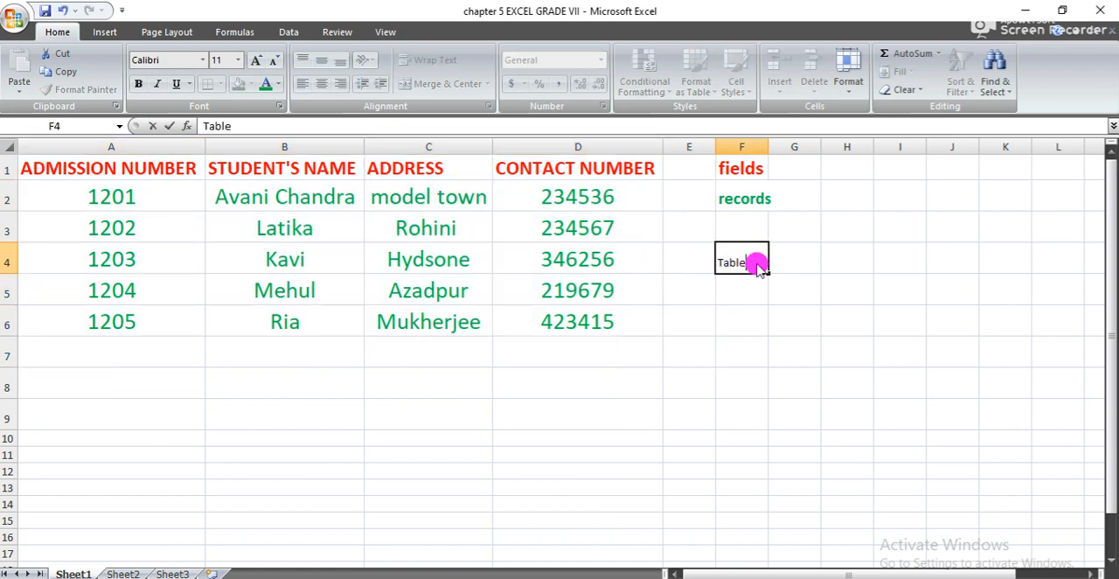
pyautogui.press('Return')
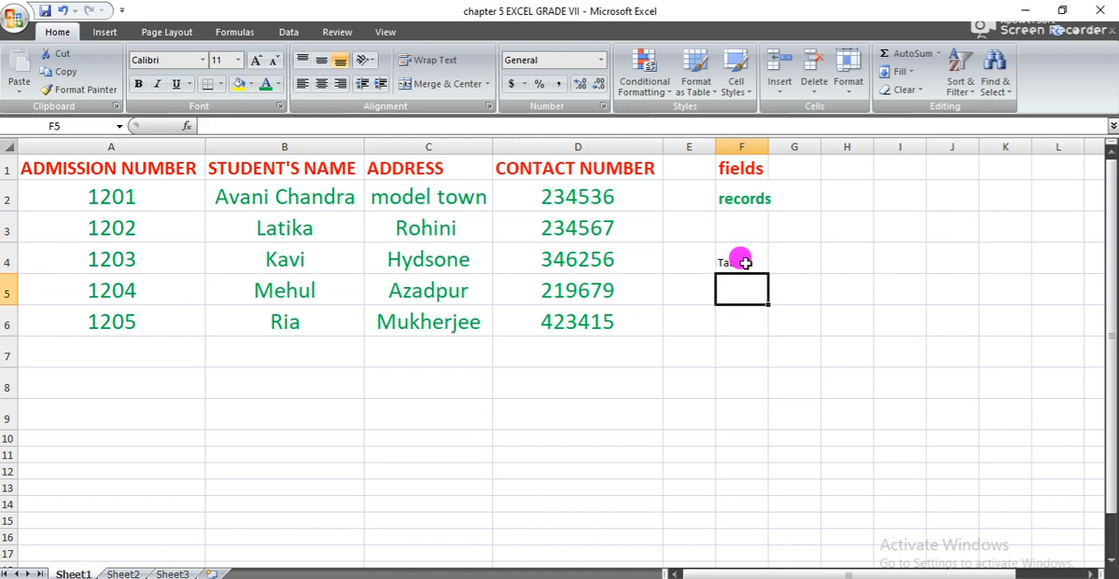
# - Format the "Table" label in F4 as bold green text at size 18
pyautogui.doubleClick(739, 259)
pyautogui.doubleClick(737, 262)
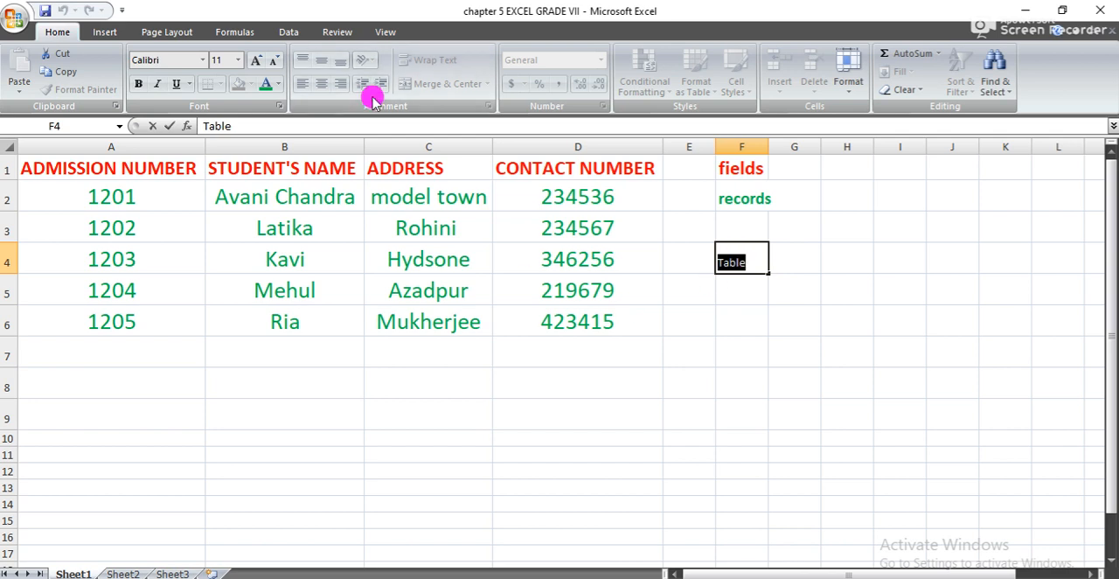
pyautogui.click(256, 59)
pyautogui.click(256, 59)
pyautogui.click(255, 59)
pyautogui.click(255, 59)
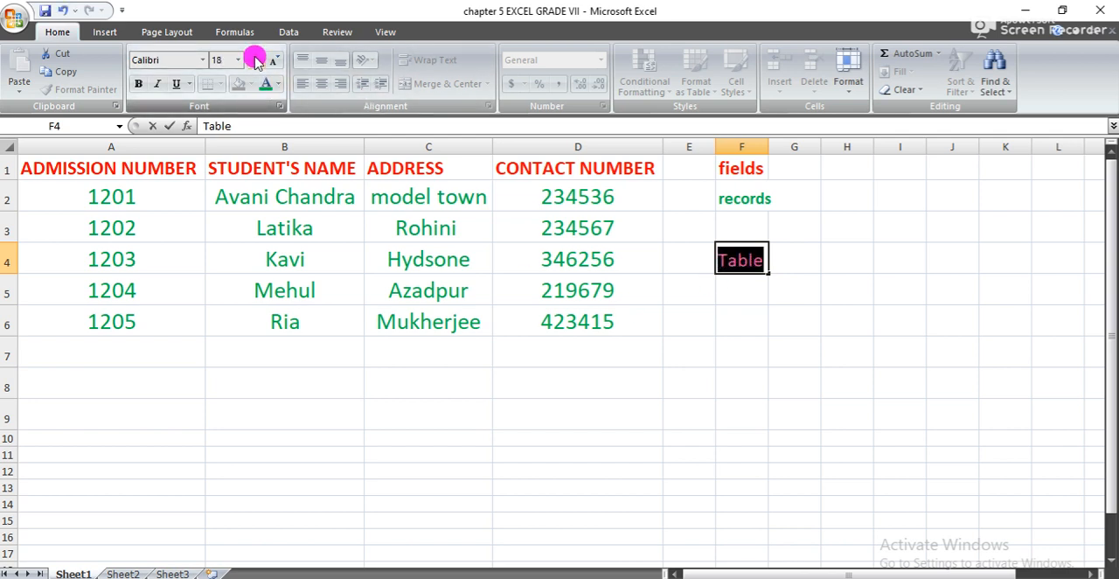
pyautogui.click(141, 86)
pyautogui.click(699, 381)
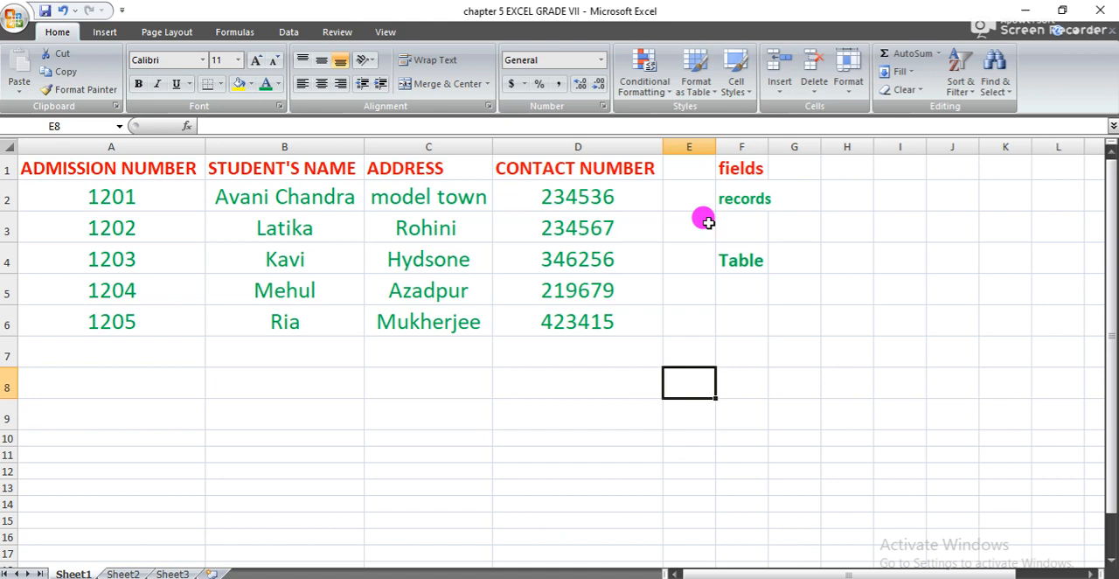
# - Set the font of the header row A1:D1 to Bahnschrift Condensed
pyautogui.click(127, 200)
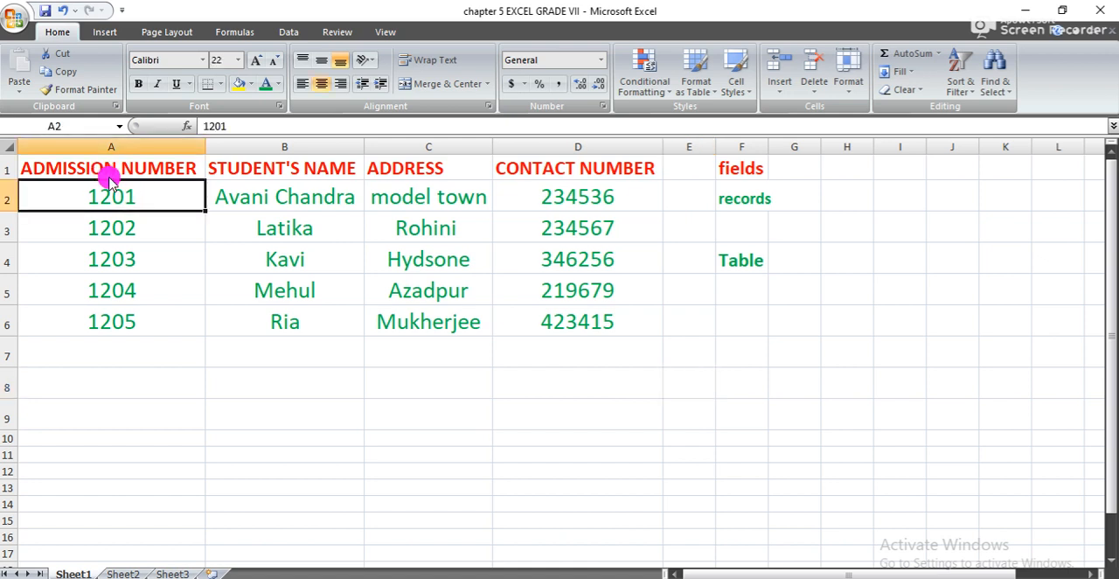
pyautogui.click(149, 164)
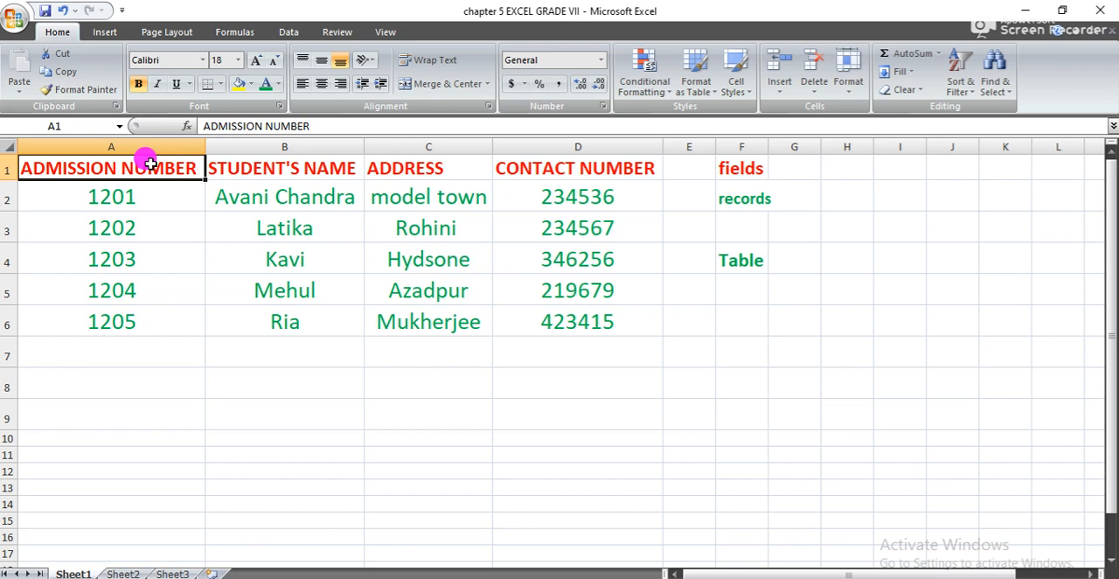
pyautogui.press('Right')
pyautogui.press('Right')
pyautogui.press('Left')
pyautogui.press('Left')
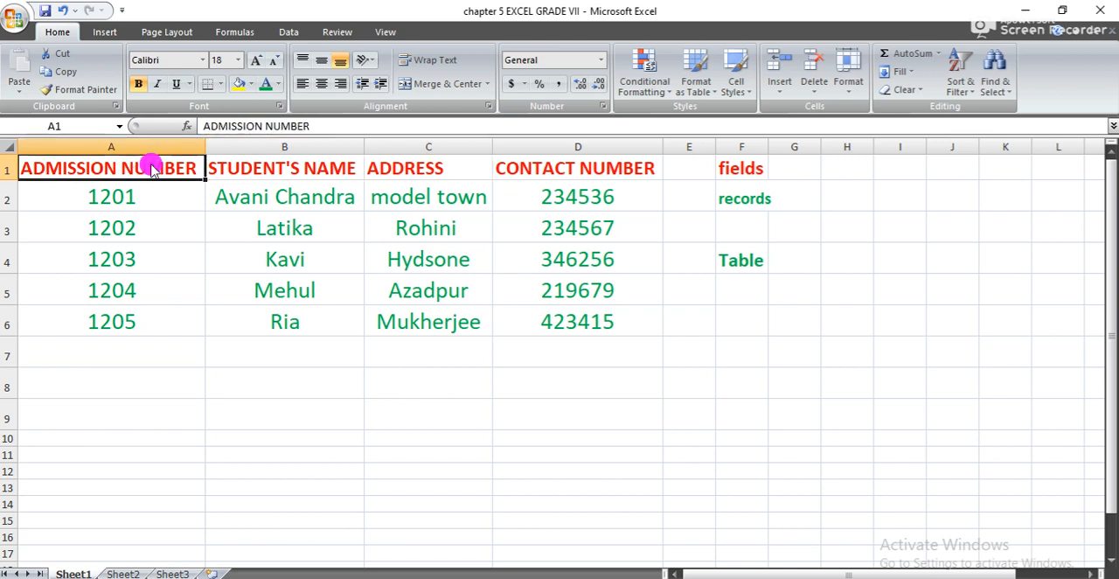
pyautogui.hotkey('shift', 'Right')
pyautogui.hotkey('shift', 'Right')
pyautogui.hotkey('shift', 'Right')
pyautogui.hotkey('shift', 'Right')
pyautogui.hotkey('shift', 'Left')
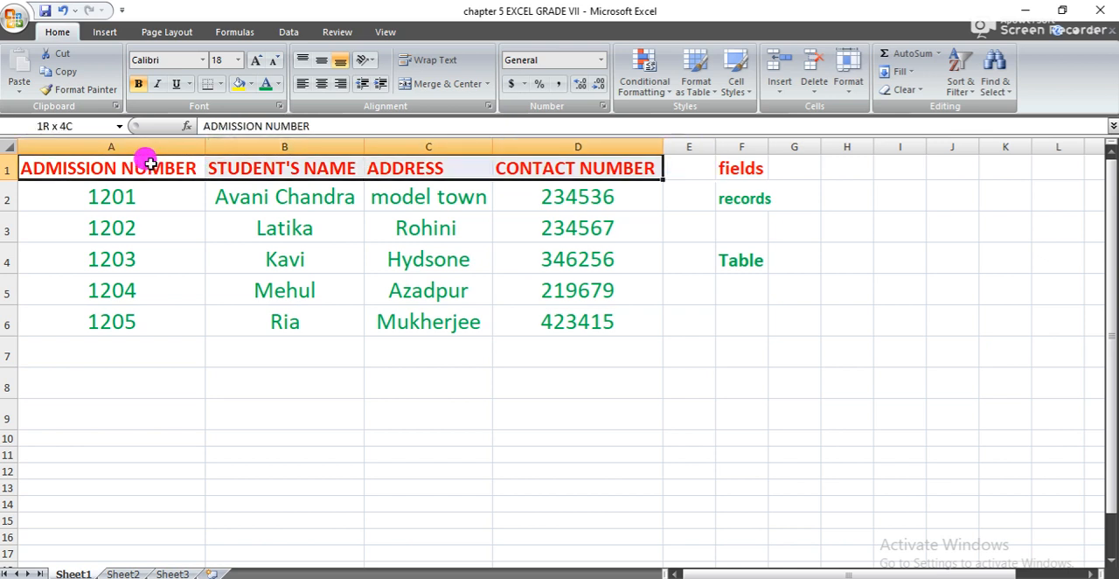
pyautogui.click(203, 60)
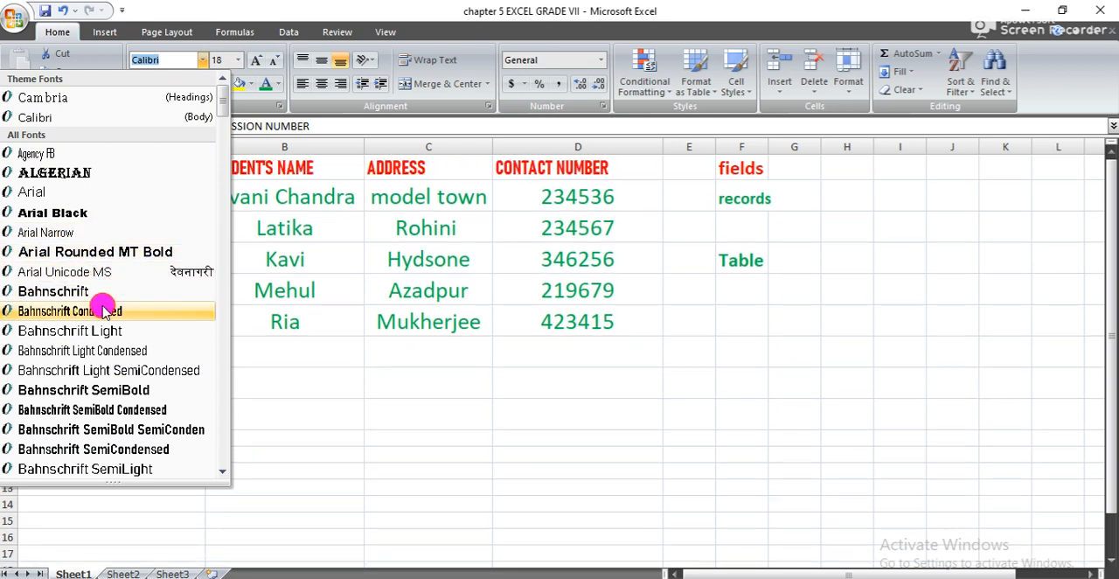
pyautogui.click(92, 308)
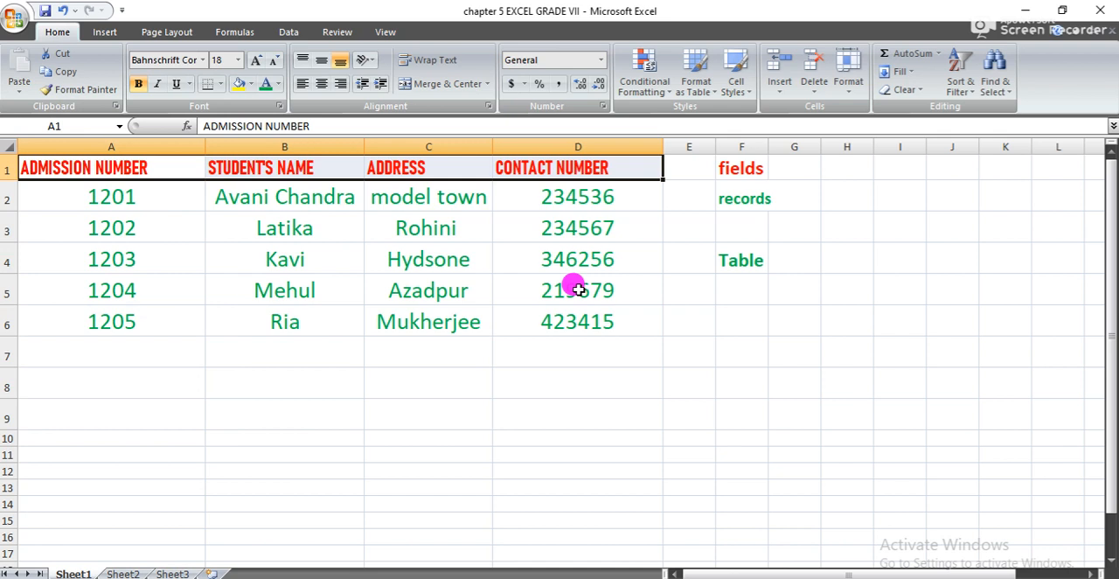
pyautogui.click(619, 329)
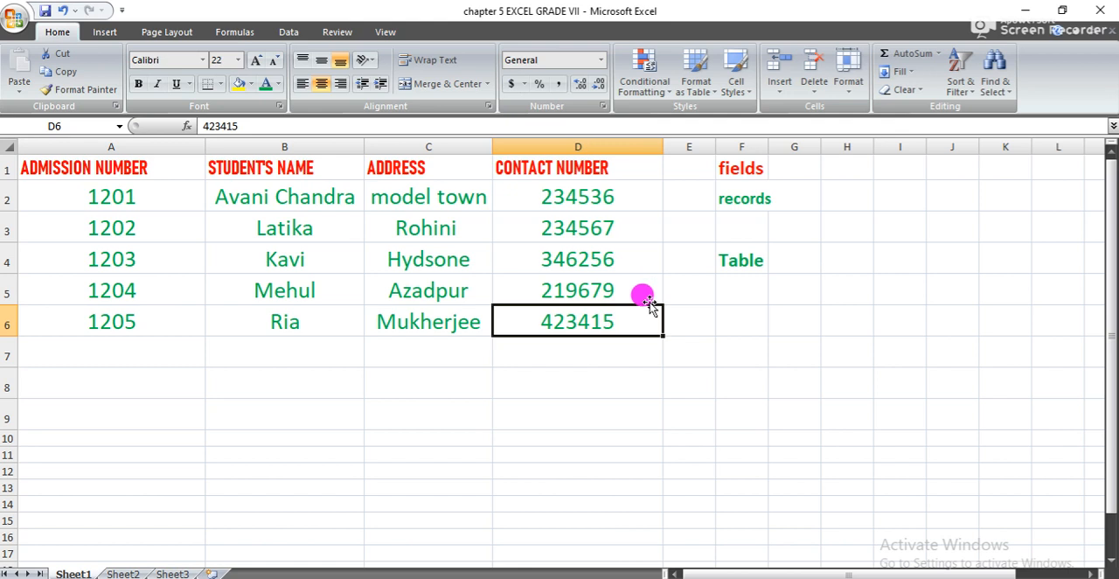
# - Clear the side labels "Table", "records" and "fields" from F4, F2 and F1
pyautogui.click(725, 344)
pyautogui.click(729, 256)
pyautogui.press('Delete')
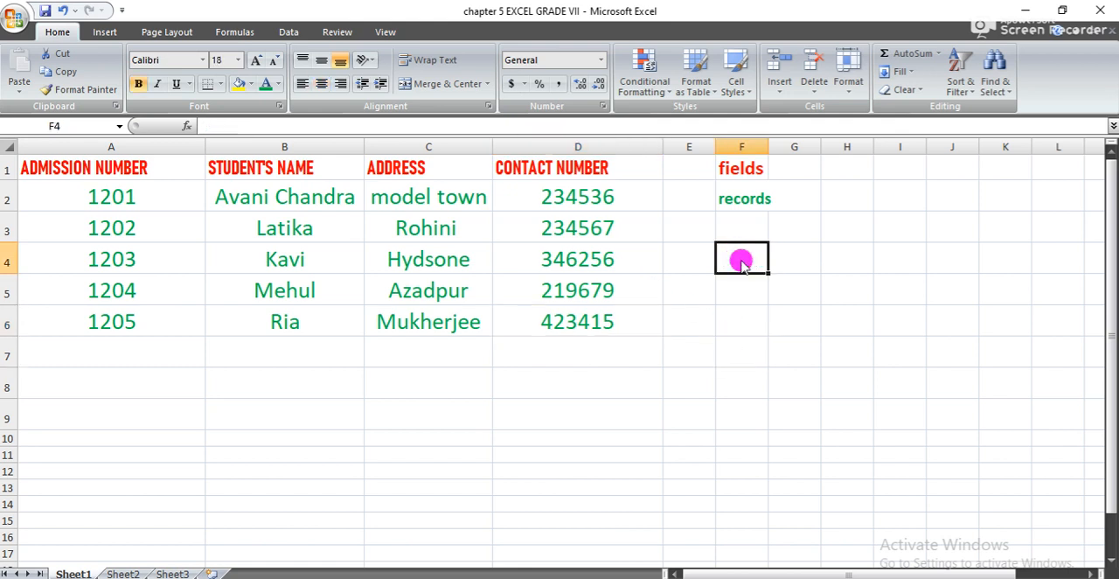
pyautogui.click(741, 208)
pyautogui.press('Delete')
pyautogui.press('Up')
pyautogui.press('Delete')
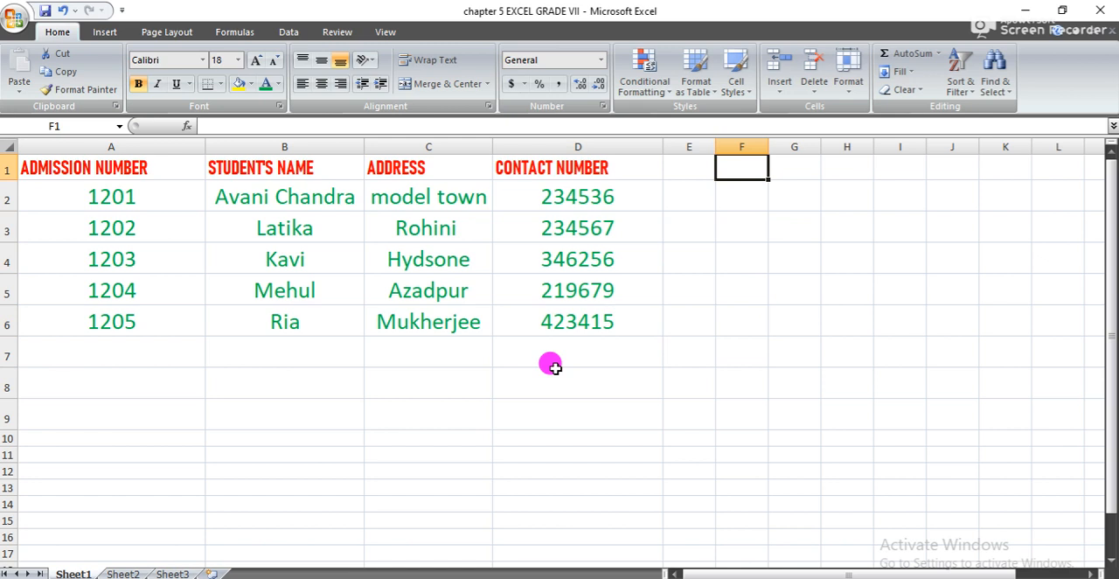
# - Convert the range A1:D6 into an Excel table that has headers
pyautogui.click(639, 332)
pyautogui.click(665, 343)
pyautogui.click(622, 317)
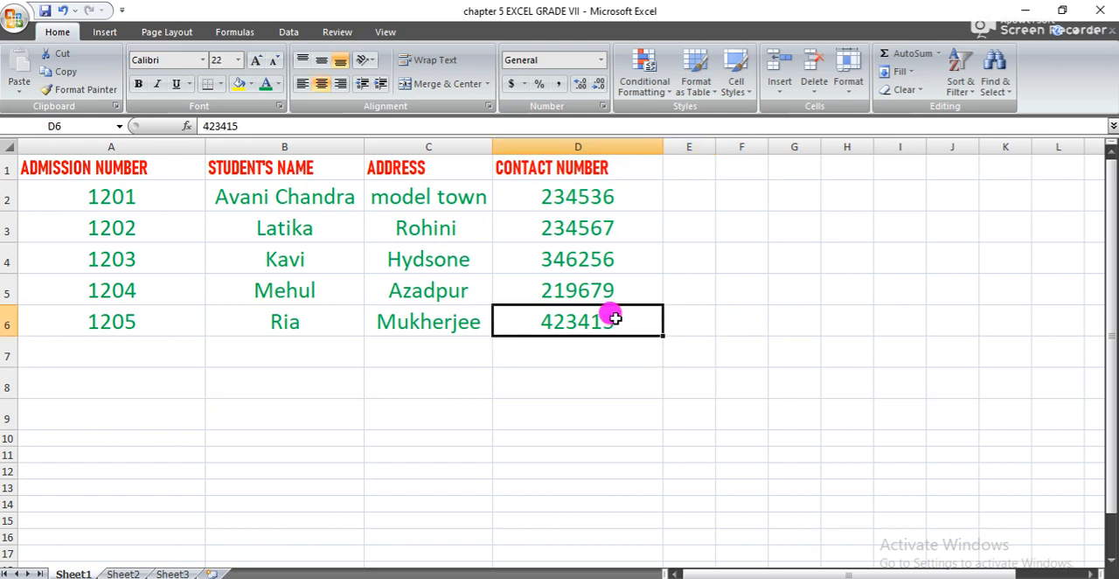
pyautogui.click(669, 339)
pyautogui.click(673, 334)
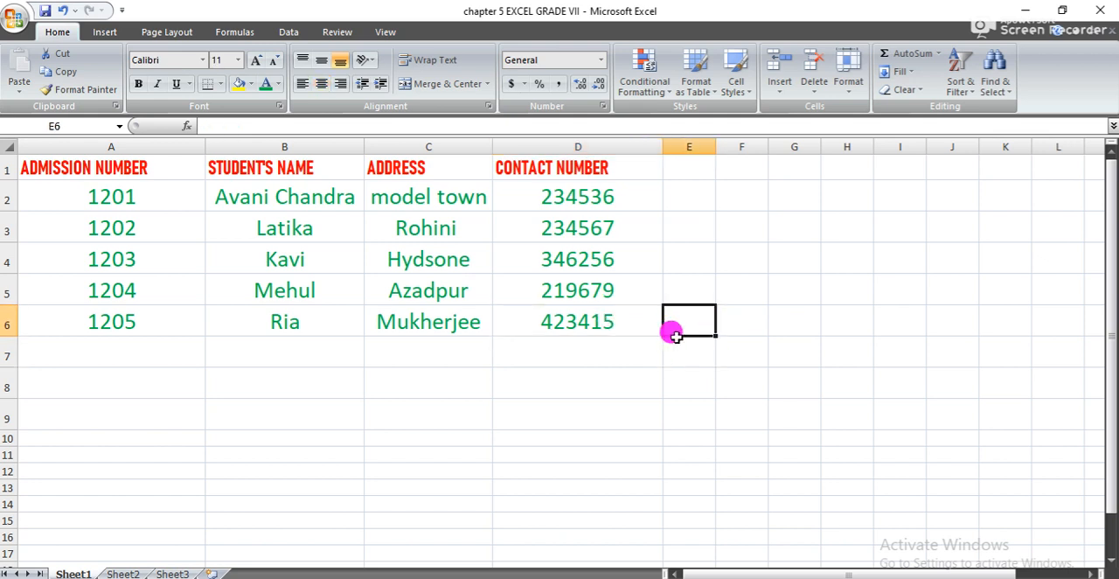
pyautogui.press('Left')
pyautogui.hotkey('shift', 'Up')
pyautogui.hotkey('shift', 'Up')
pyautogui.hotkey('shift', 'Up')
pyautogui.hotkey('shift', 'Up')
pyautogui.hotkey('shift', 'Up')
pyautogui.hotkey('shift', 'Left')
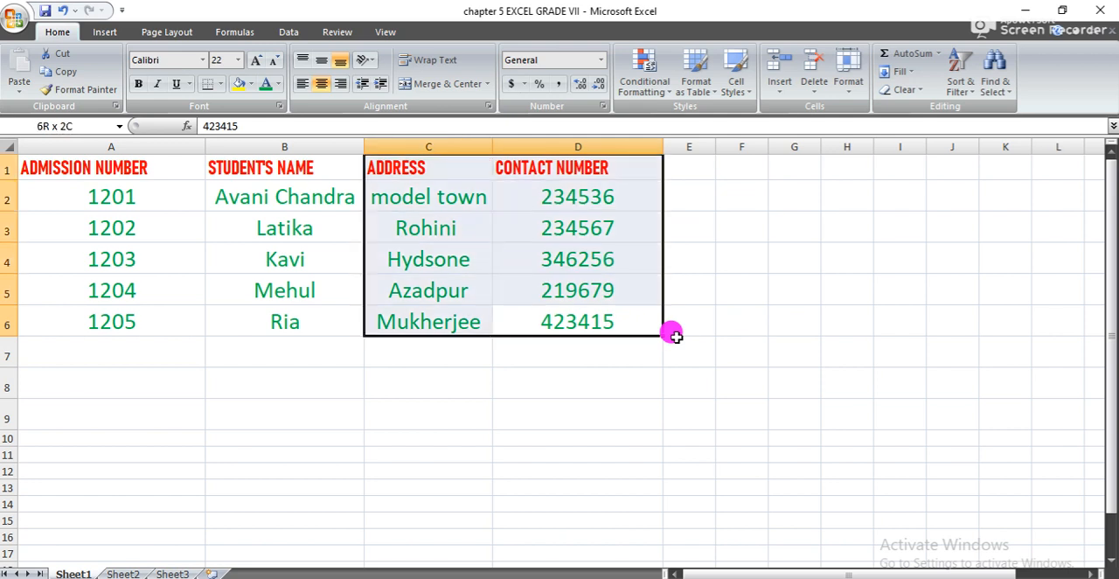
pyautogui.hotkey('shift', 'Left')
pyautogui.hotkey('shift', 'Left')
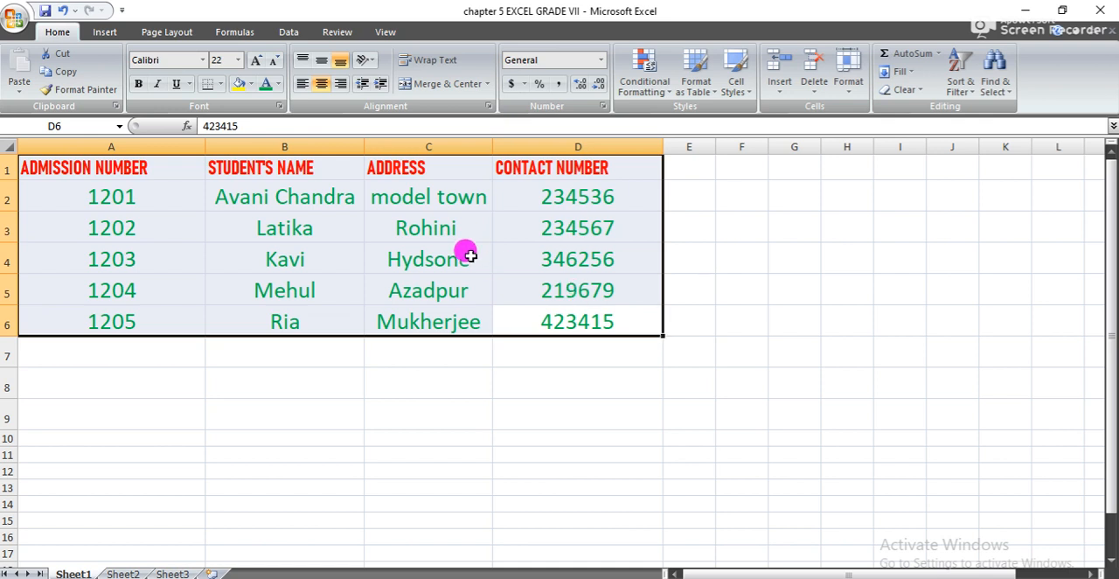
pyautogui.click(105, 33)
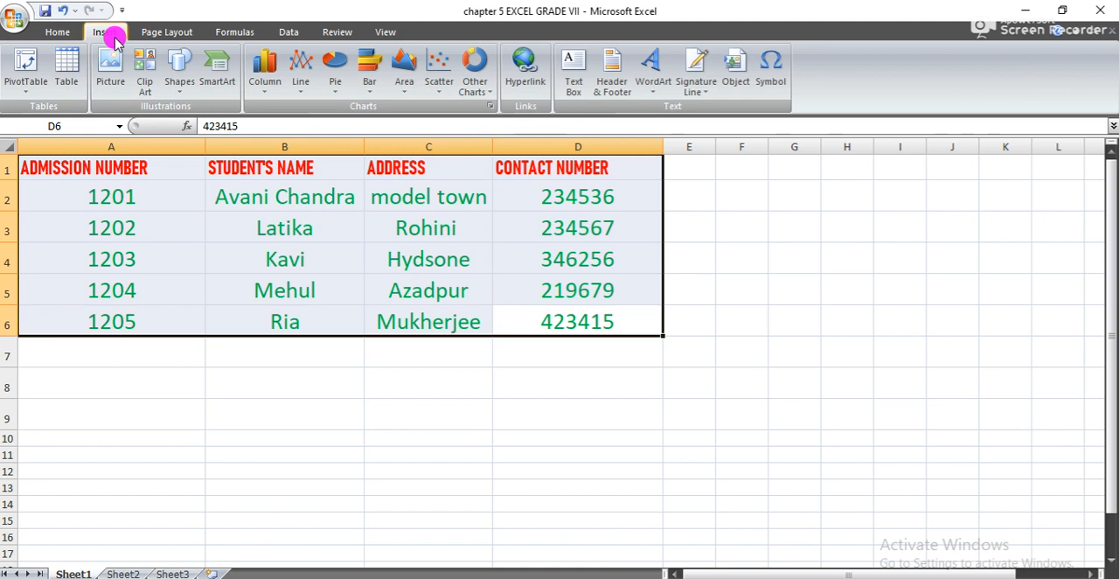
pyautogui.click(70, 78)
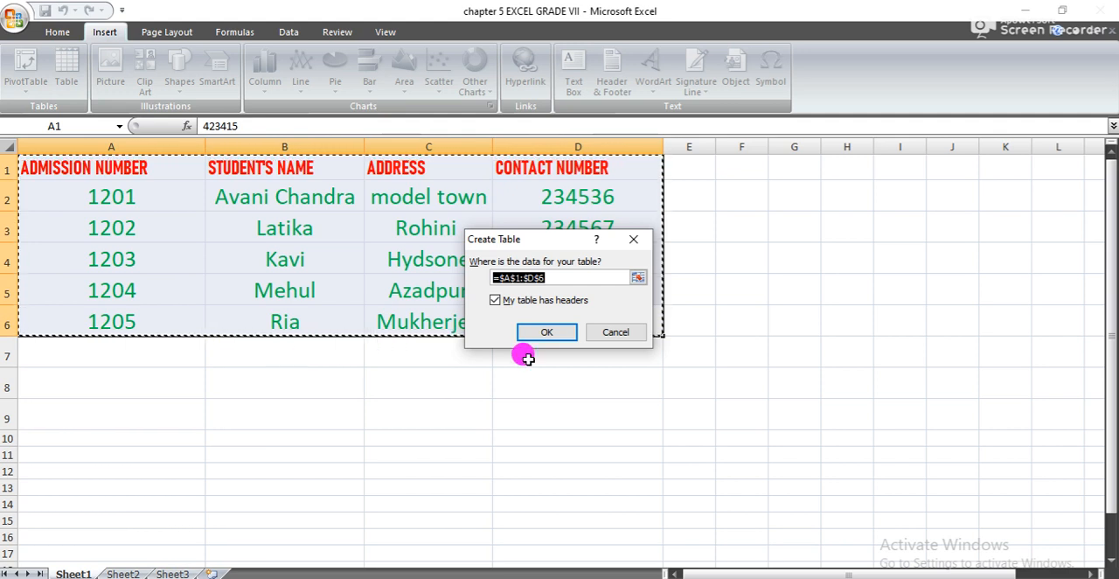
pyautogui.click(549, 332)
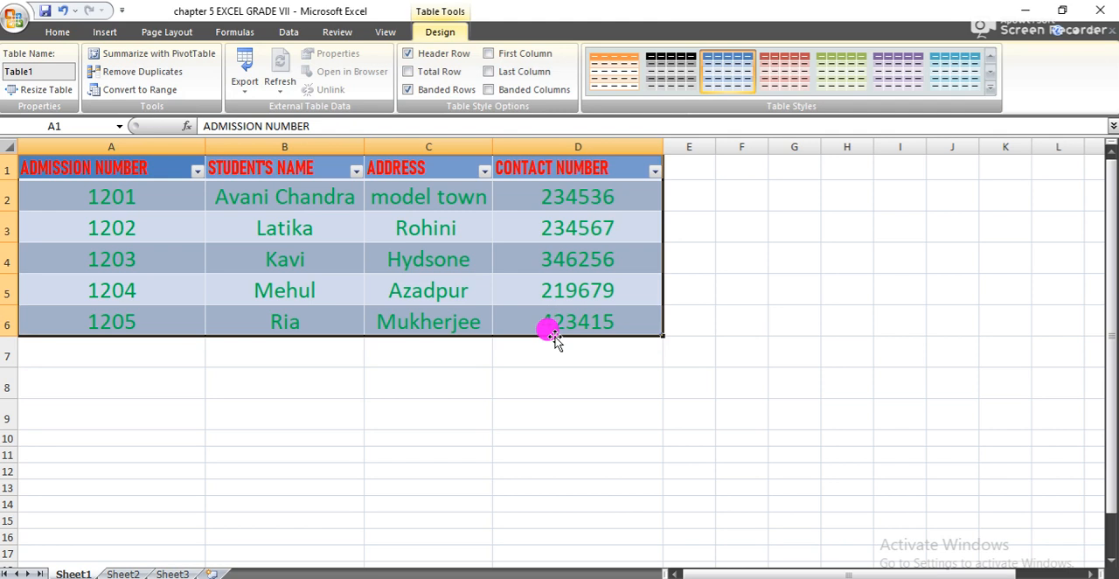
pyautogui.click(813, 393)
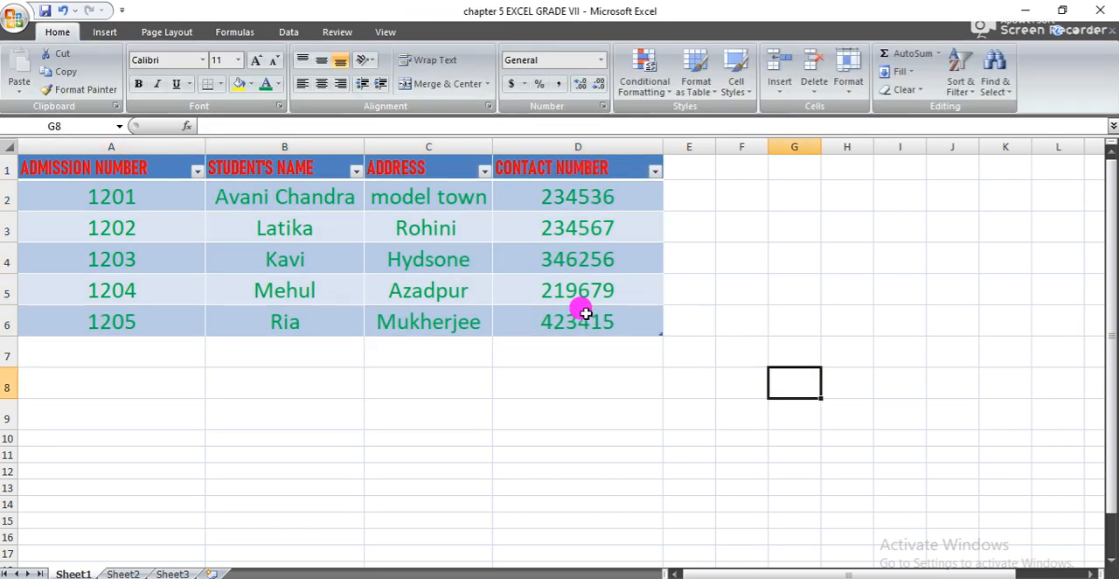
# - Apply a purple banded style to the table and replace it with the light green style in the fourth Medium row
pyautogui.click(656, 326)
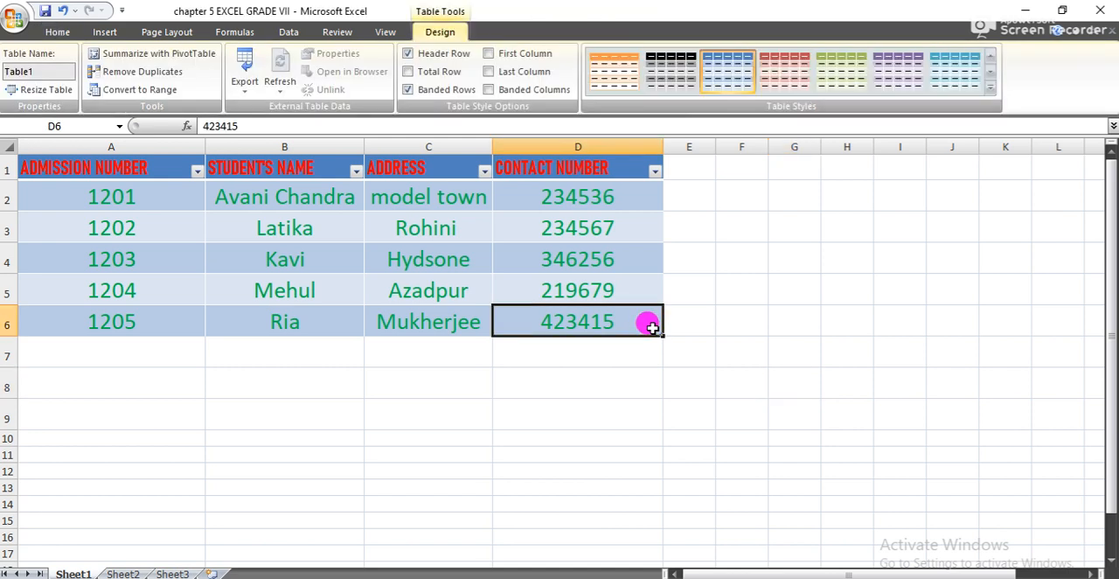
pyautogui.hotkey('shift', 'Up')
pyautogui.hotkey('shift', 'Up')
pyautogui.hotkey('shift', 'Up')
pyautogui.hotkey('shift', 'Up')
pyautogui.hotkey('shift', 'Left')
pyautogui.hotkey('shift', 'Left')
pyautogui.hotkey('shift', 'Left')
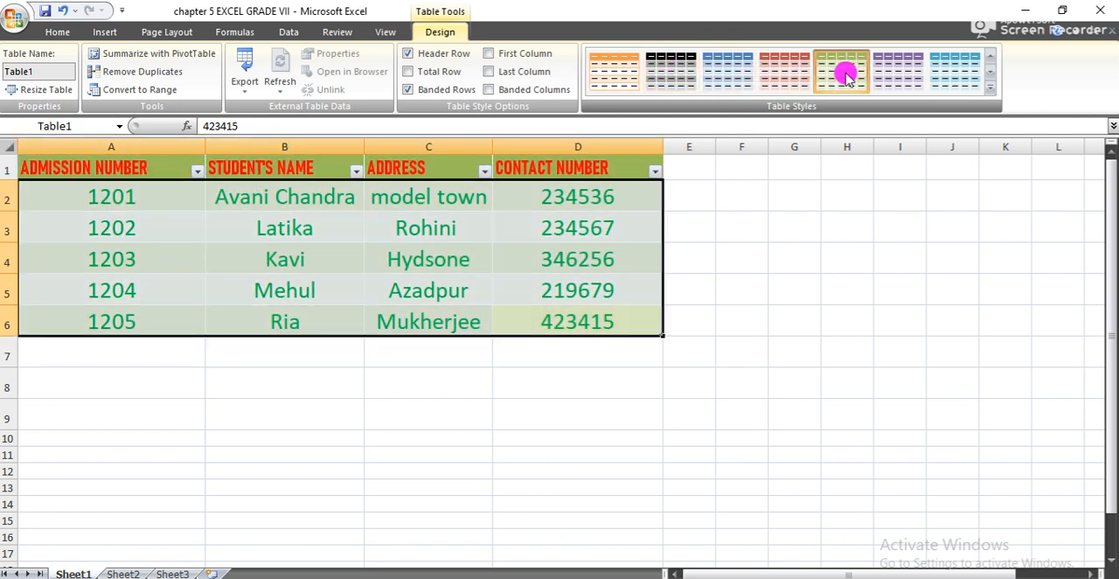
pyautogui.click(991, 88)
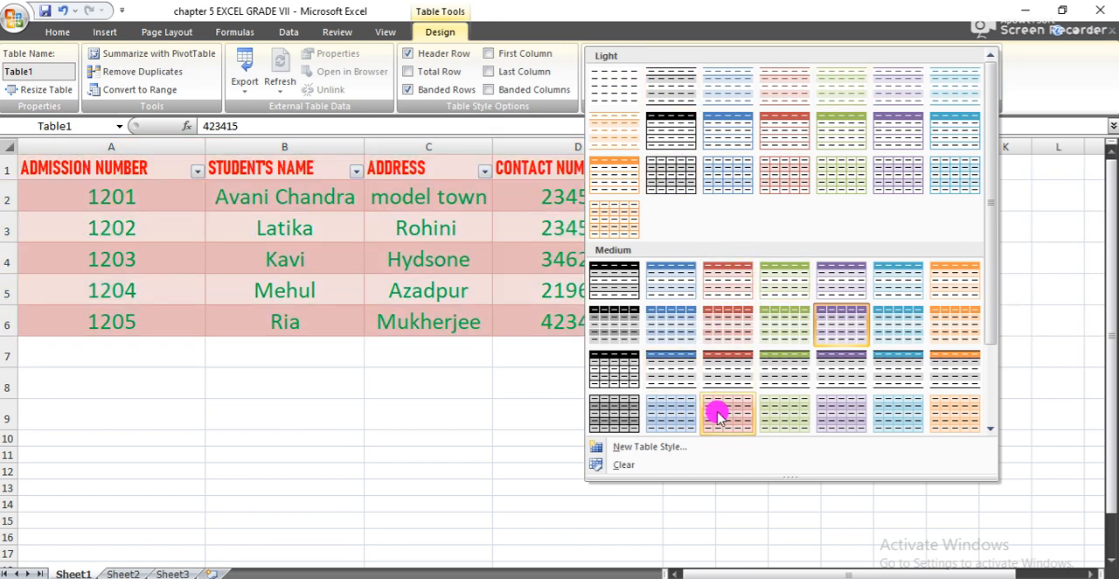
pyautogui.click(790, 413)
pyautogui.click(789, 410)
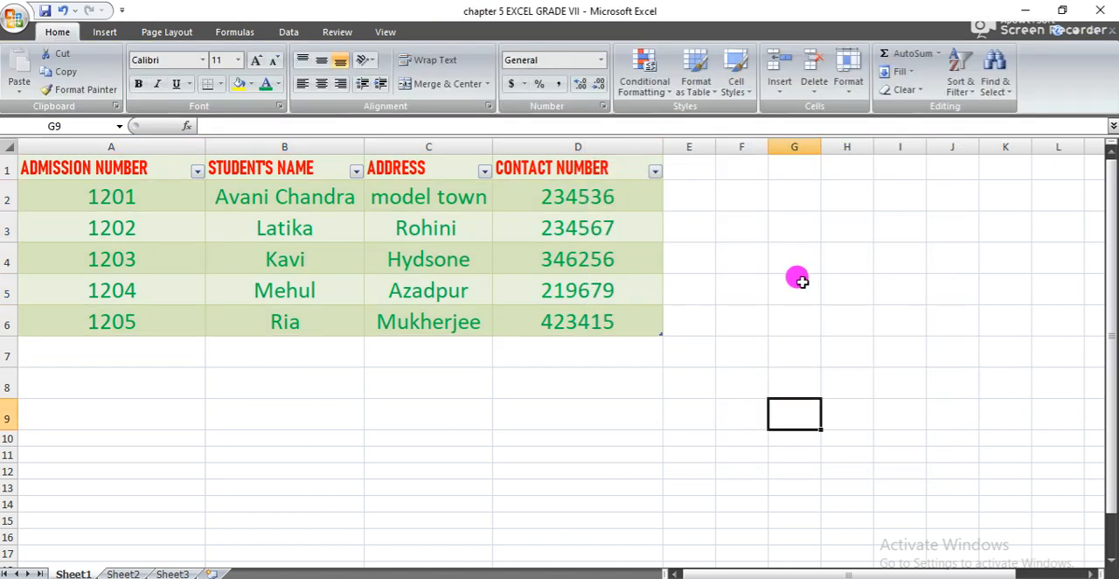
pyautogui.click(704, 385)
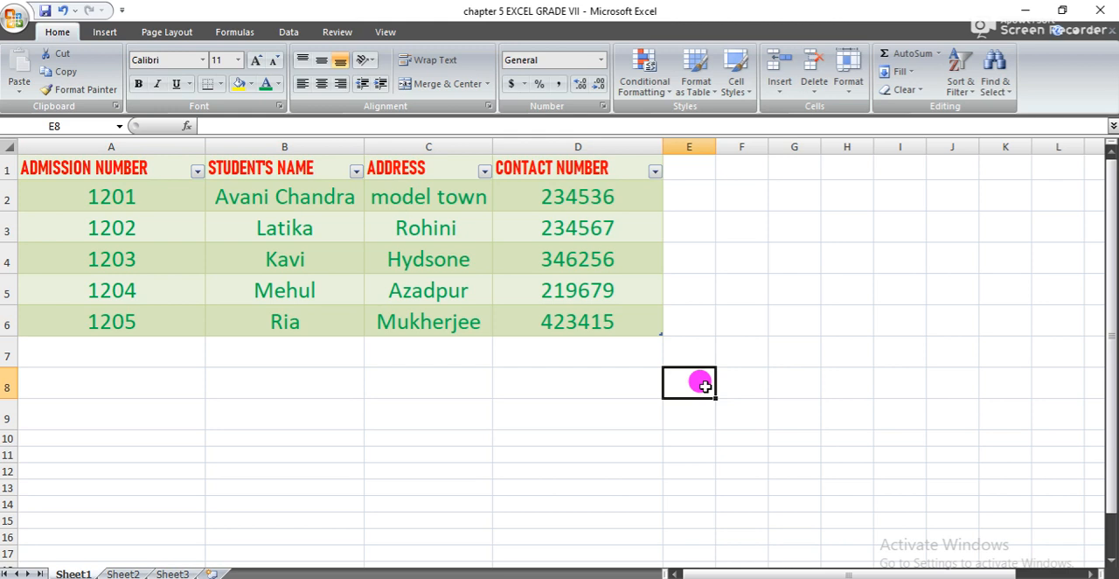
# - Undo the table style changes, the conversion to a table and the clearing of the "fields" label in F1
pyautogui.hotkey('ctrl', 'z')
pyautogui.hotkey('ctrl', 'z')
pyautogui.hotkey('ctrl', 'z')
pyautogui.hotkey('ctrl', 'z')
pyautogui.hotkey('ctrl', 'z')
pyautogui.hotkey('ctrl', 'z')
pyautogui.hotkey('ctrl', 'z')
pyautogui.hotkey('ctrl', 'z')
pyautogui.hotkey('ctrl', 'z')
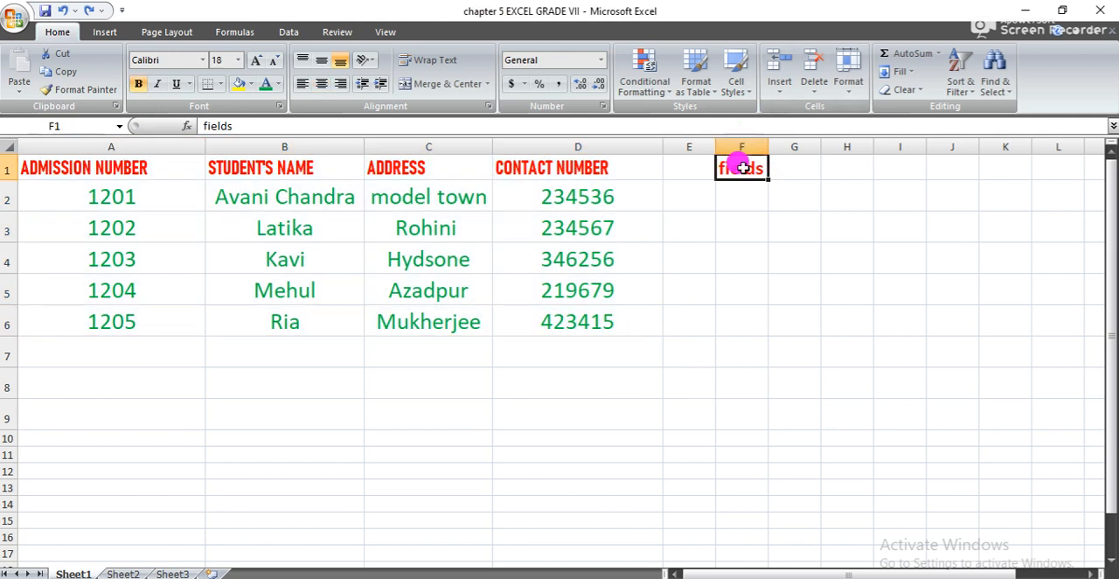
# - Clear the "fields" label from cell F1
pyautogui.press('Delete')
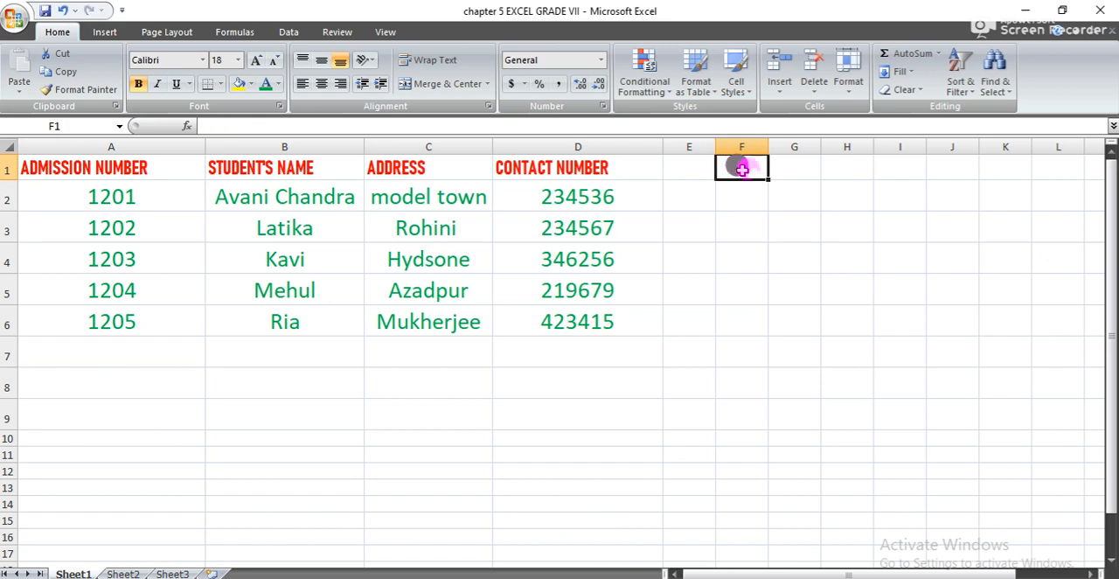
pyautogui.click(681, 362)
pyautogui.click(747, 381)
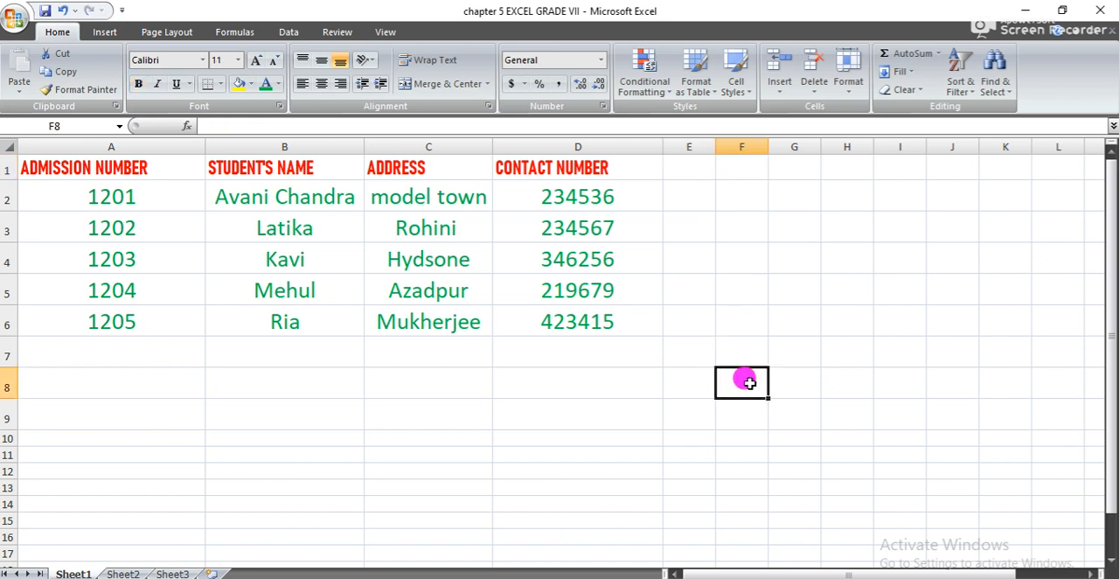
pyautogui.write('Y')
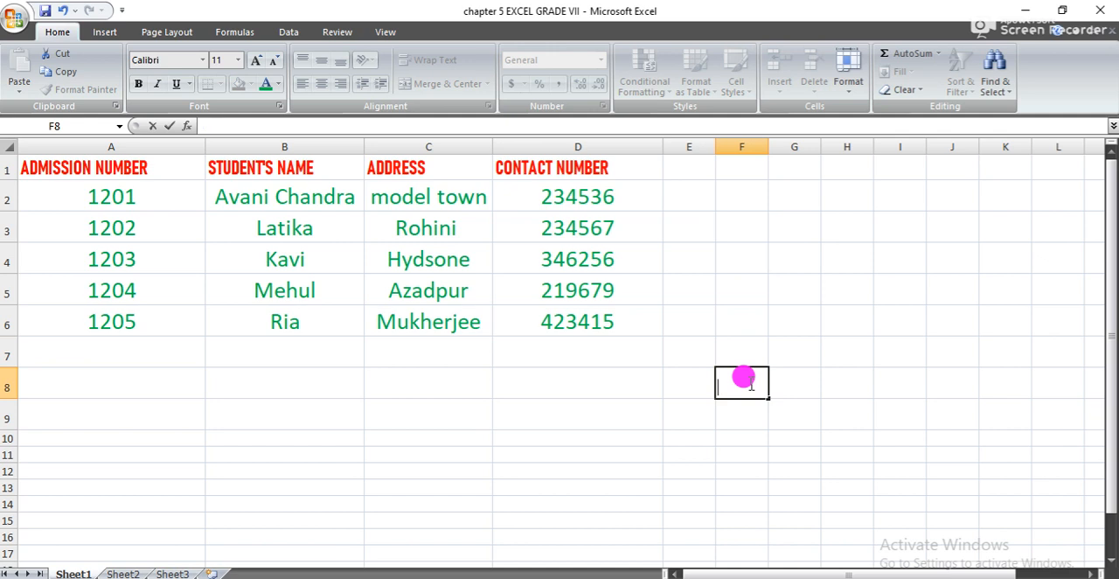
# - Convert the student data in A1:D6 into an Excel table that has headers
pyautogui.click(623, 323)
pyautogui.hotkey('shift', 'Up')
pyautogui.hotkey('shift', 'Up')
pyautogui.hotkey('shift', 'Up')
pyautogui.hotkey('shift', 'Up')
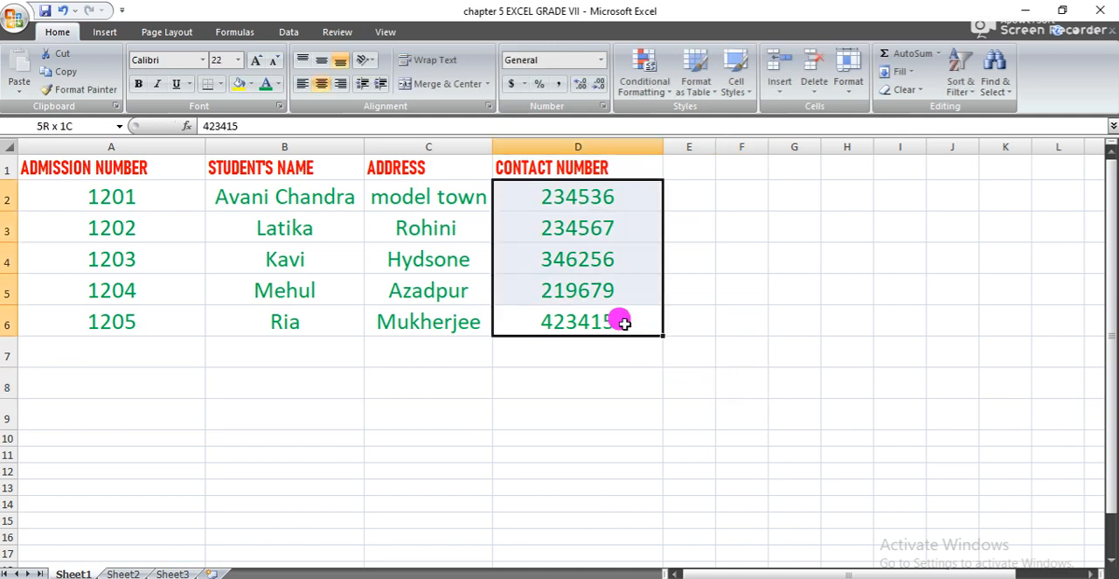
pyautogui.hotkey('shift', 'Up')
pyautogui.hotkey('shift', 'Left')
pyautogui.hotkey('shift', 'Left')
pyautogui.hotkey('shift', 'Left')
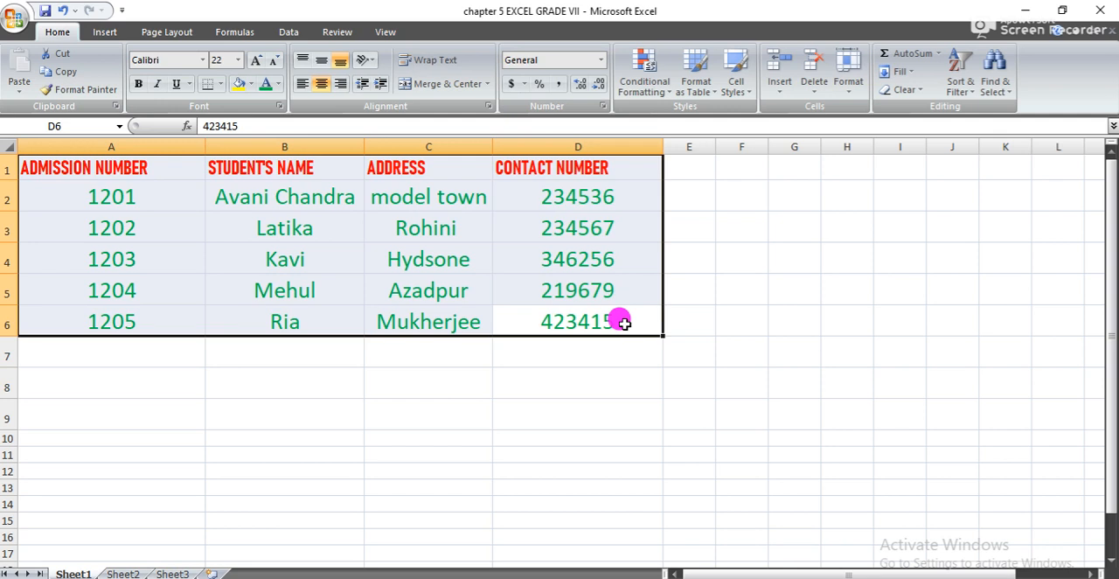
pyautogui.click(106, 33)
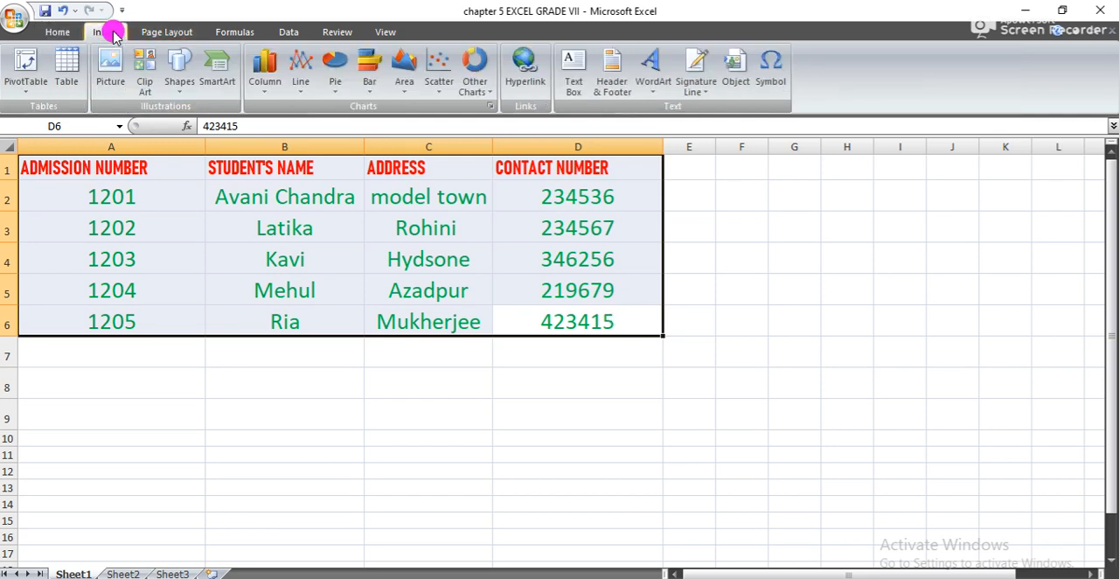
pyautogui.click(66, 68)
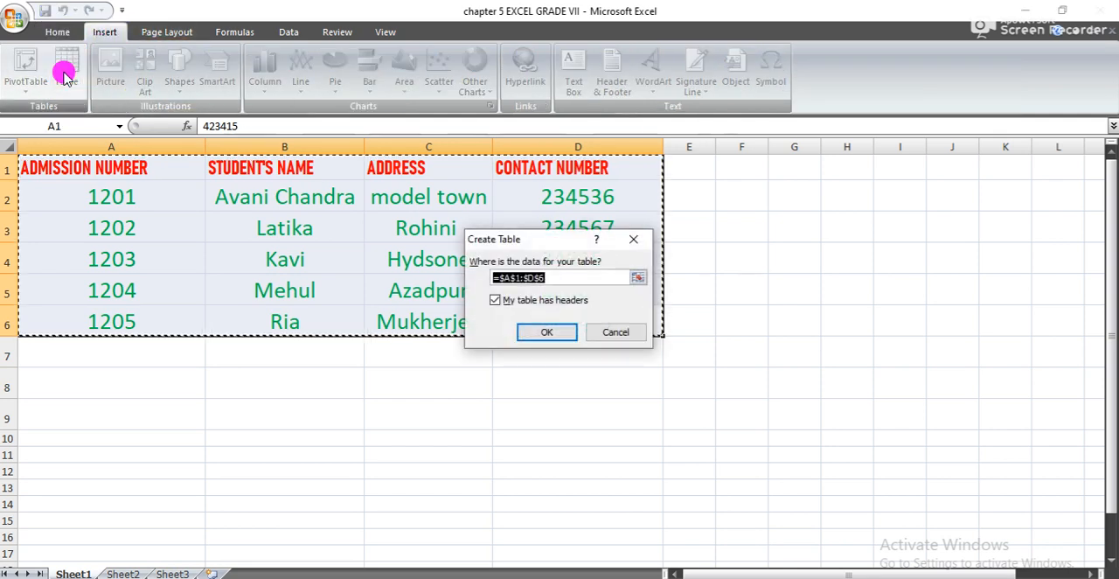
pyautogui.click(544, 333)
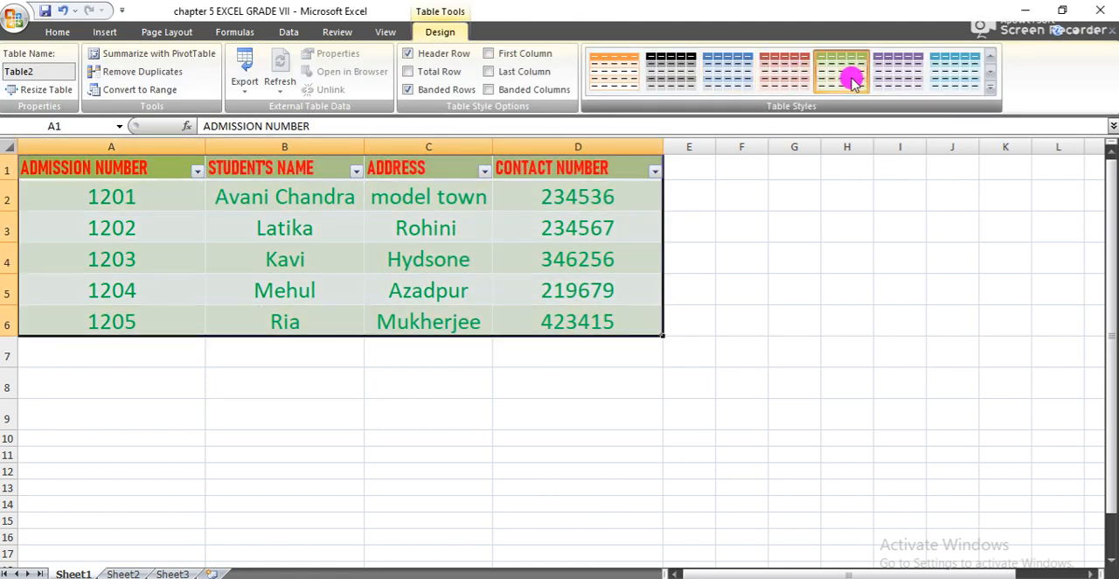
# - Apply the green banded style from the second Medium row to the table
pyautogui.click(990, 87)
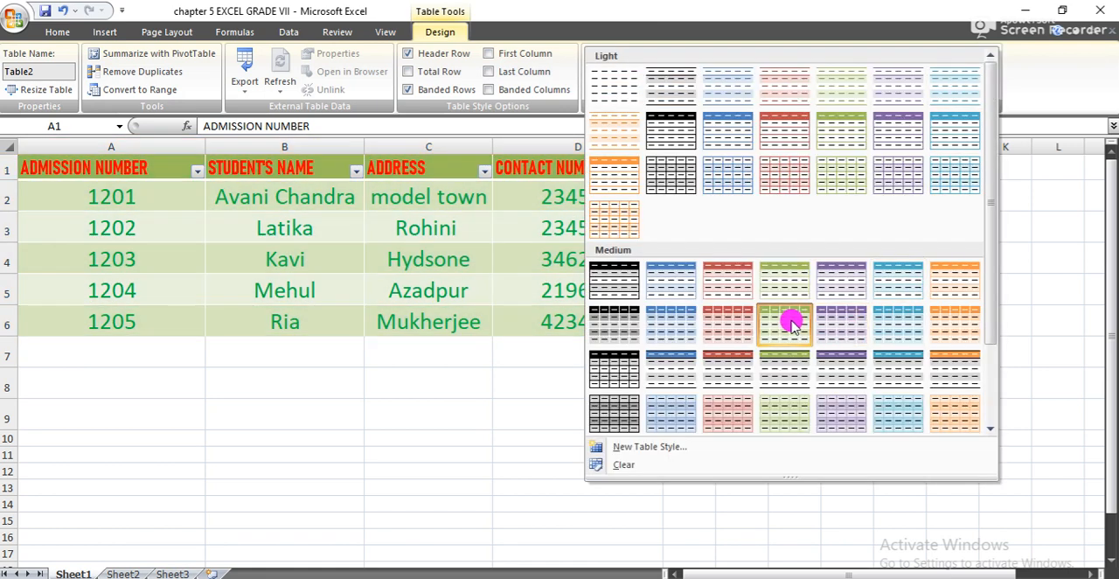
pyautogui.click(787, 319)
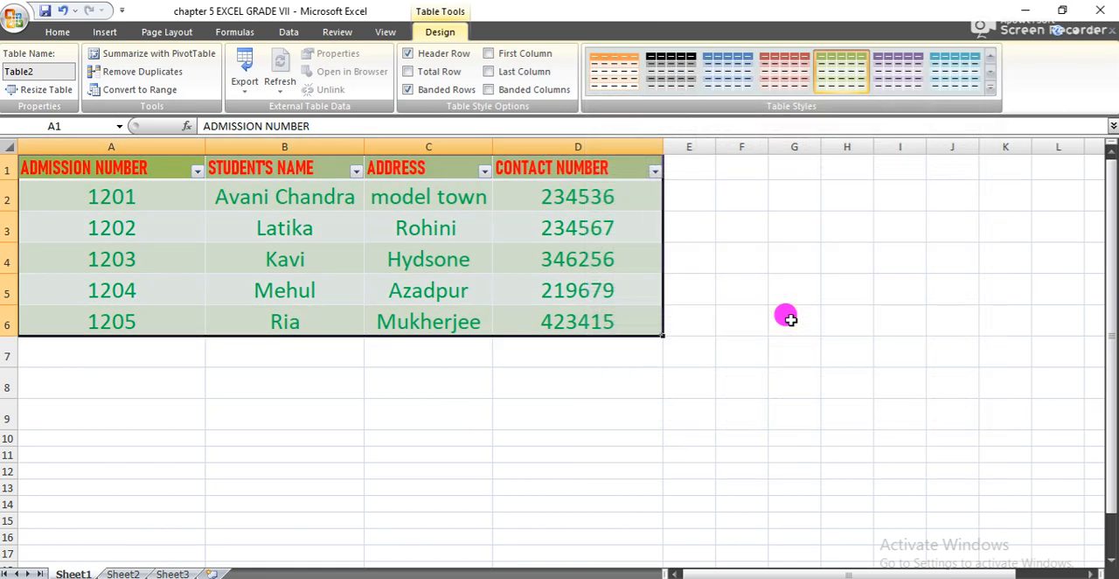
pyautogui.click(665, 395)
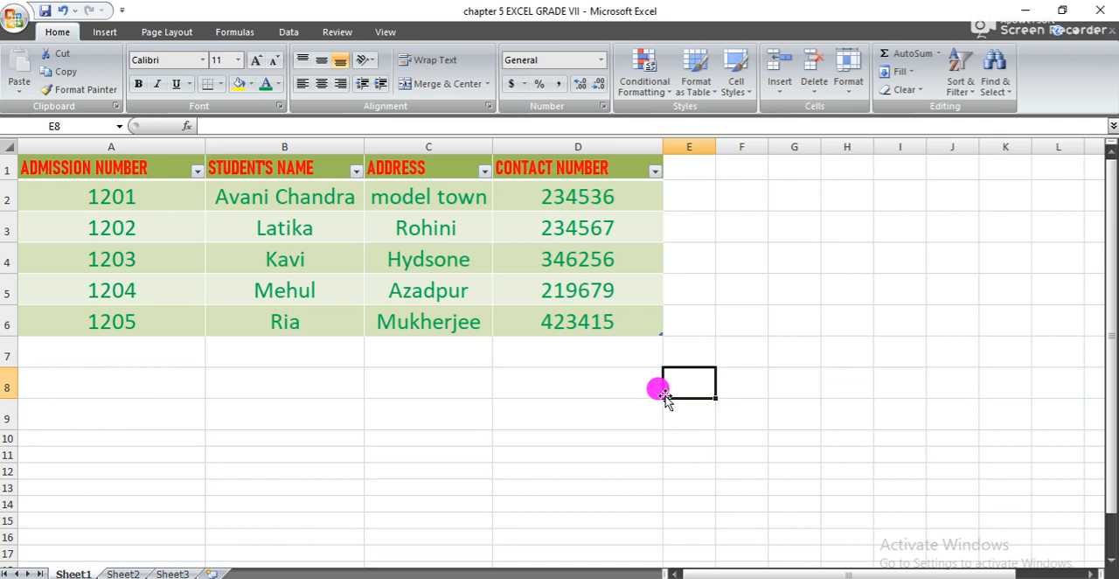
# - Look at the sort and filter options of the CONTACT NUMBER column and dismiss them without applying any
pyautogui.click(638, 339)
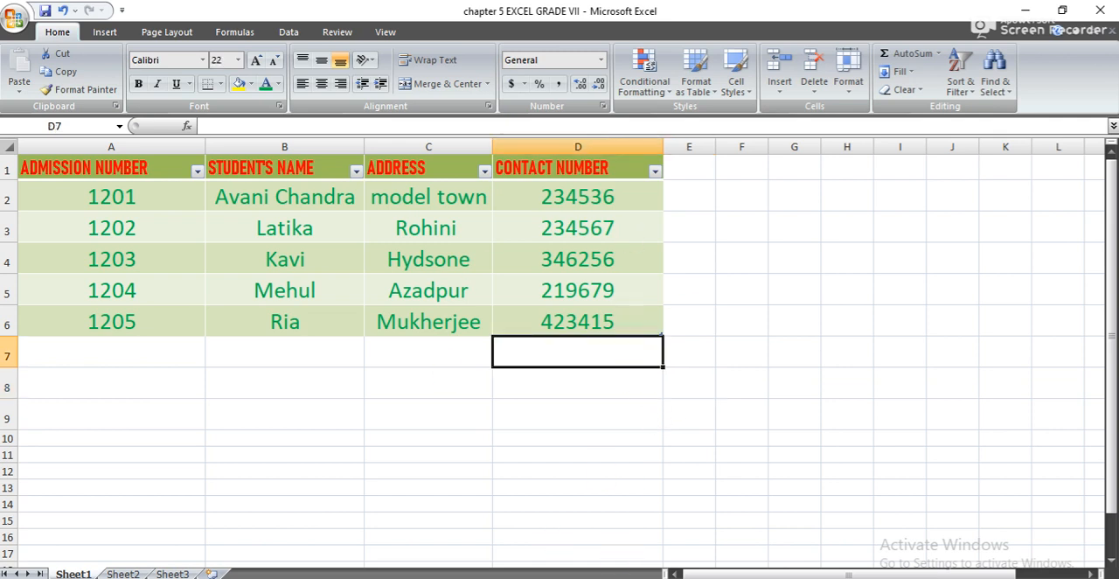
pyautogui.press('Up')
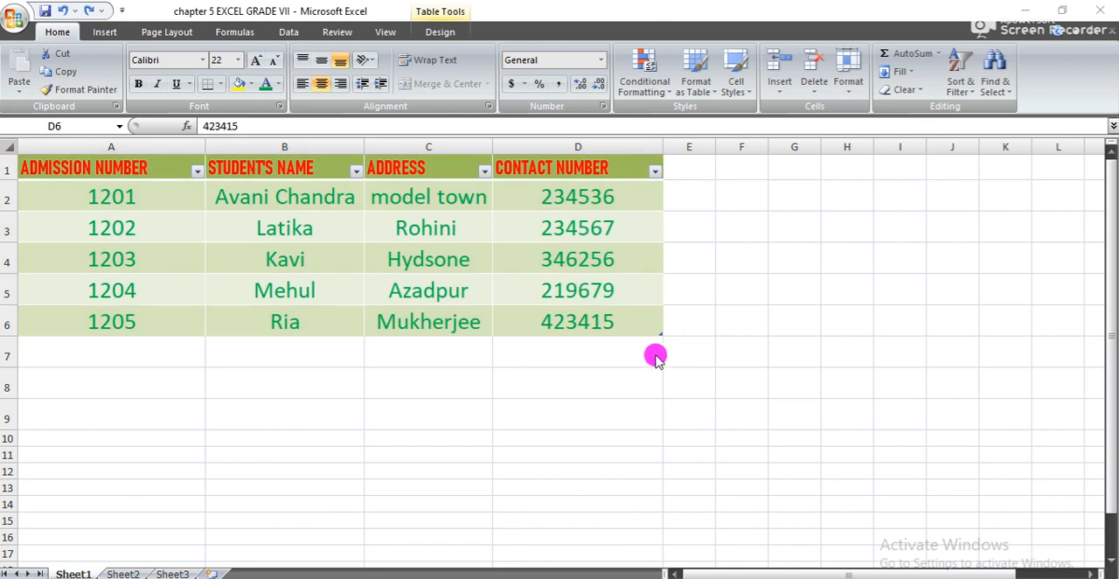
pyautogui.hotkey('ctrl', 'a')
pyautogui.click(656, 172)
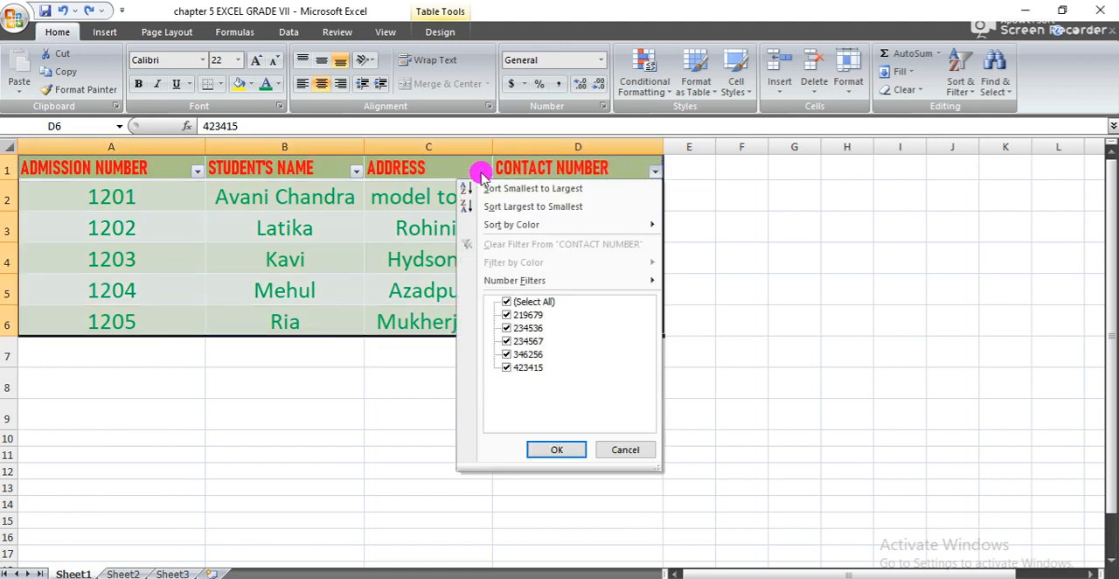
pyautogui.click(620, 449)
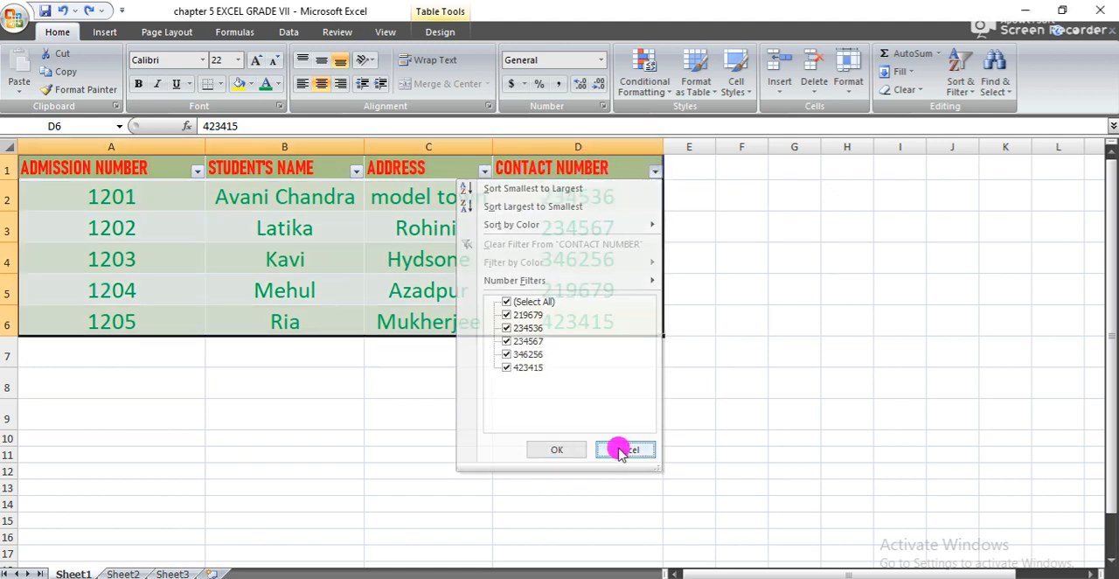
pyautogui.click(715, 339)
# - Convert the table in A1:D6 back to a normal range
pyautogui.click(624, 323)
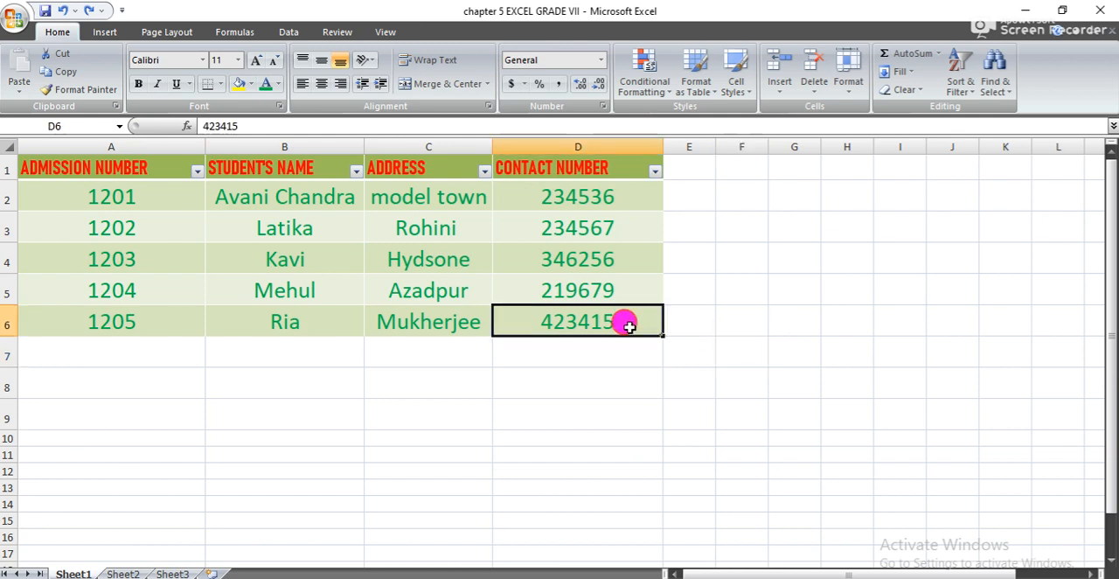
pyautogui.hotkey('shift', 'Up')
pyautogui.hotkey('shift', 'Up')
pyautogui.hotkey('shift', 'Up')
pyautogui.hotkey('shift', 'Up')
pyautogui.hotkey('shift', 'Left')
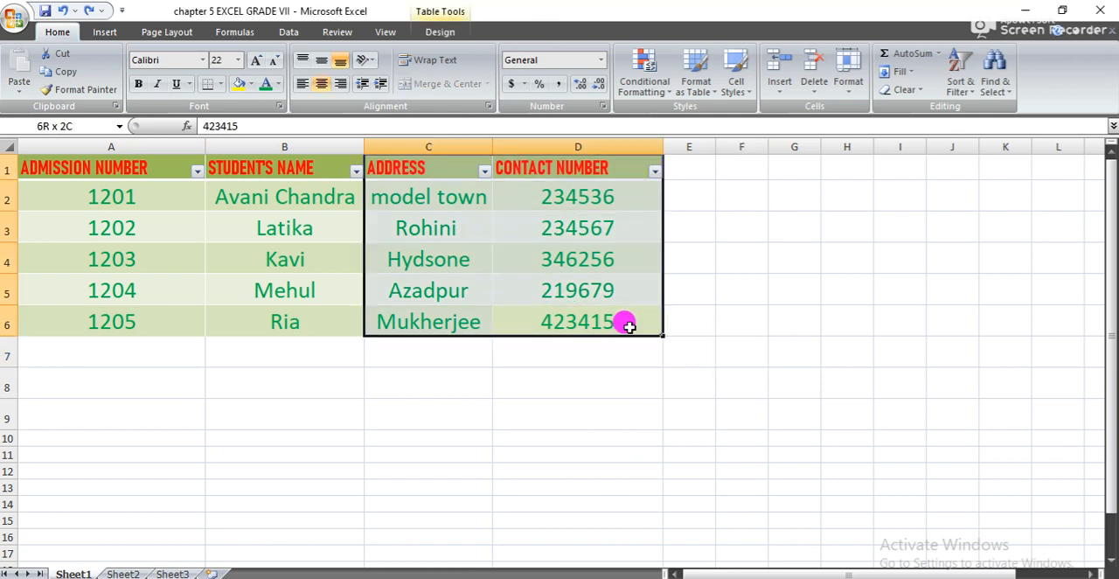
pyautogui.hotkey('shift', 'Left')
pyautogui.hotkey('shift', 'Left')
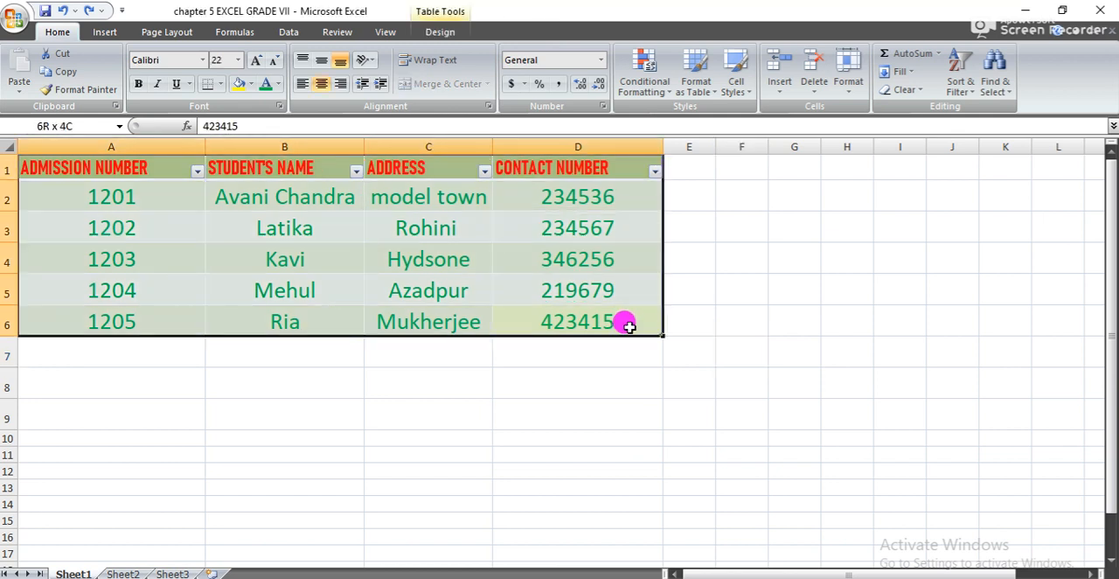
pyautogui.click(443, 31)
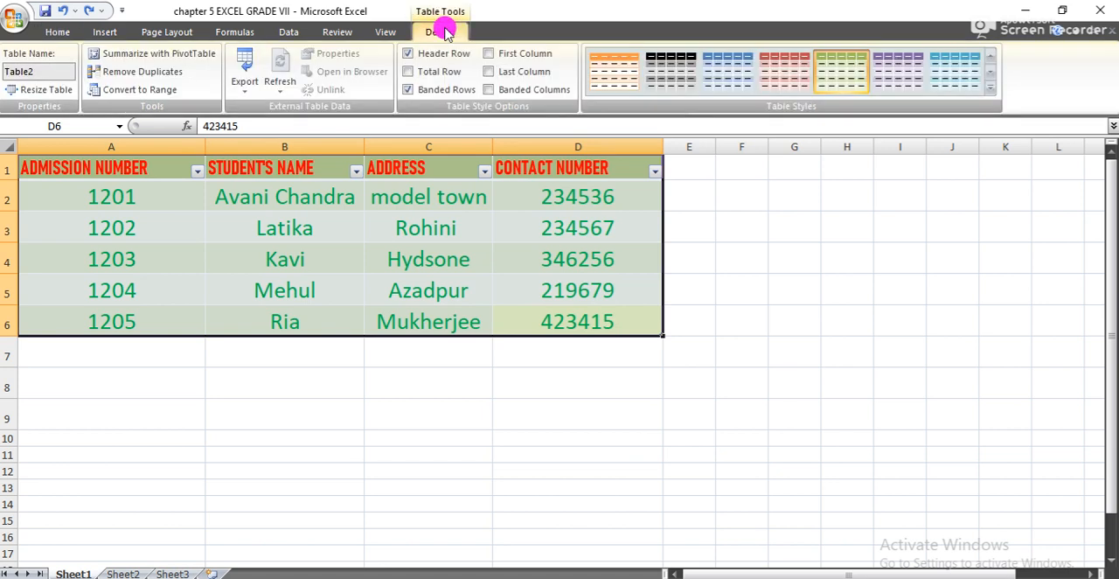
pyautogui.click(146, 90)
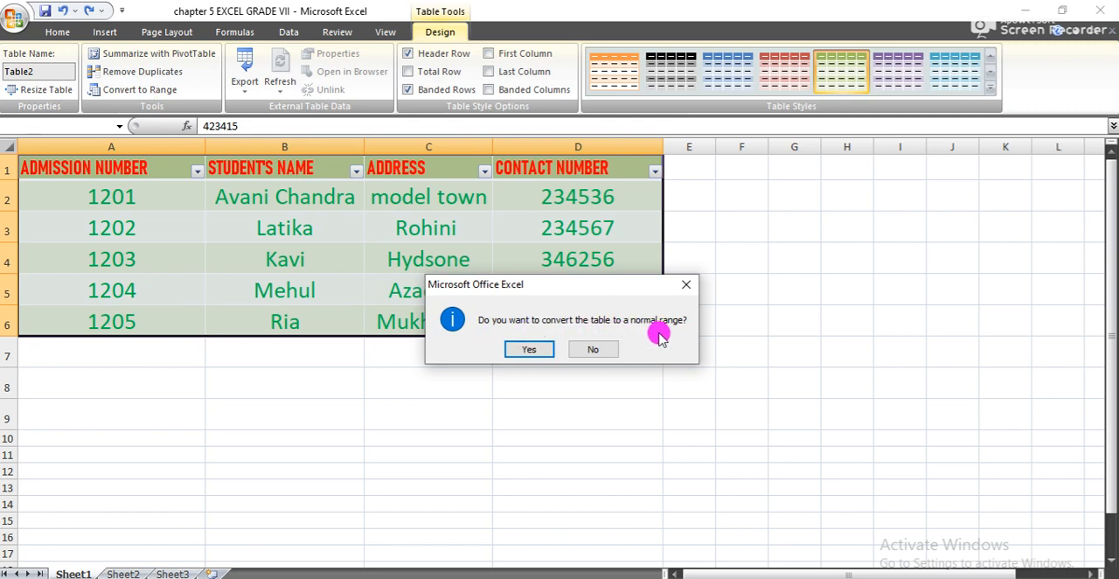
pyautogui.click(535, 348)
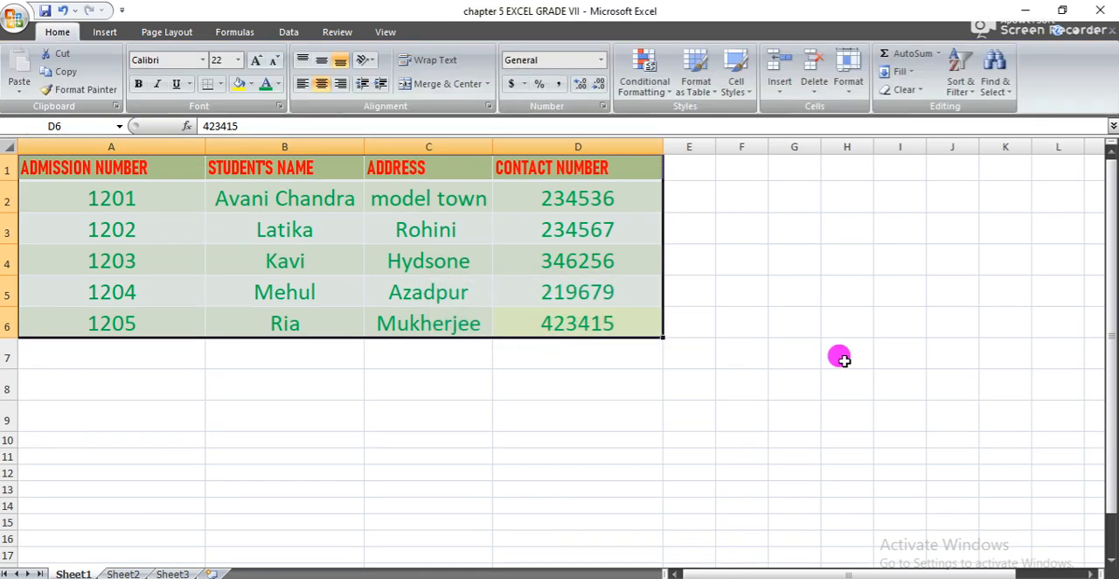
pyautogui.click(848, 358)
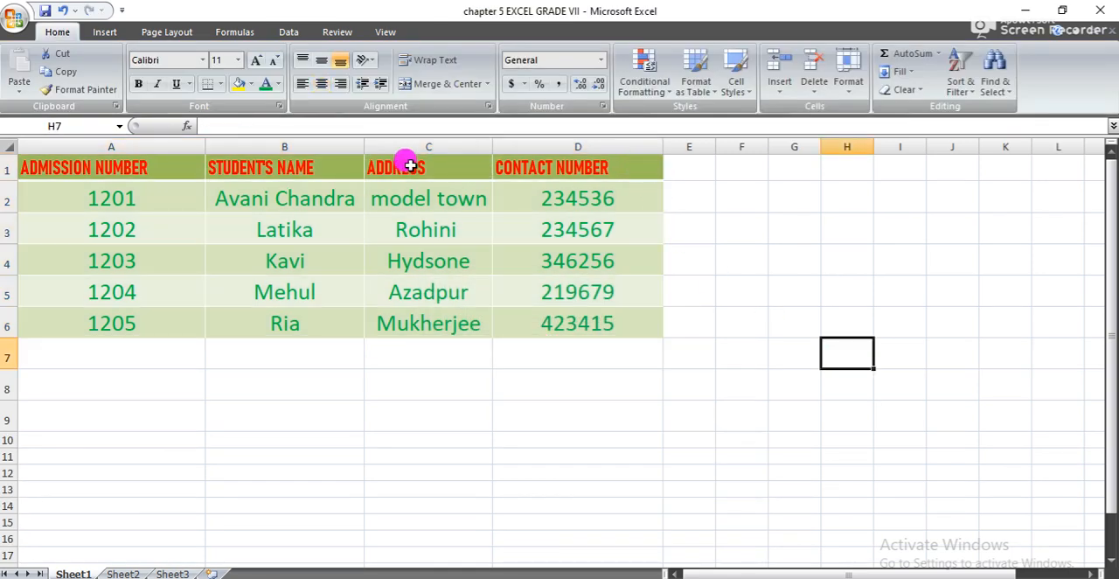
# - Capitalize the address in cell C2 so that it reads "Model town"
pyautogui.click(452, 187)
pyautogui.doubleClick(382, 189)
pyautogui.press('BackSpace')
pyautogui.write('M')
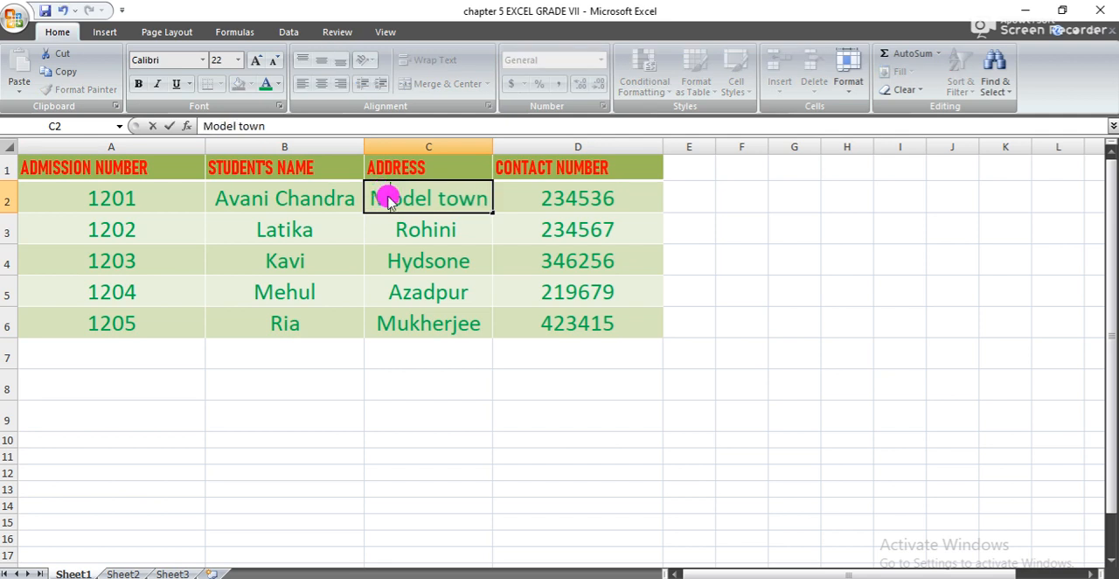
pyautogui.click(718, 349)
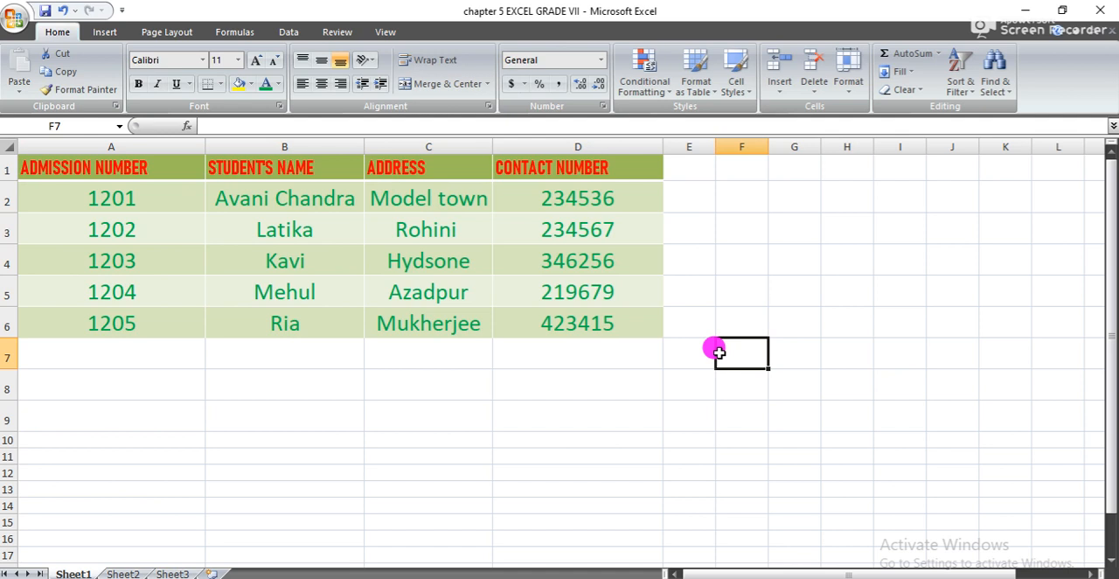
# - Turn the formatted range A1:D6 into an Excel table with headers again
pyautogui.click(573, 184)
pyautogui.click(621, 318)
pyautogui.hotkey('shift', 'Up')
pyautogui.hotkey('shift', 'Up')
pyautogui.hotkey('shift', 'Up')
pyautogui.hotkey('shift', 'Up')
pyautogui.hotkey('shift', 'Up')
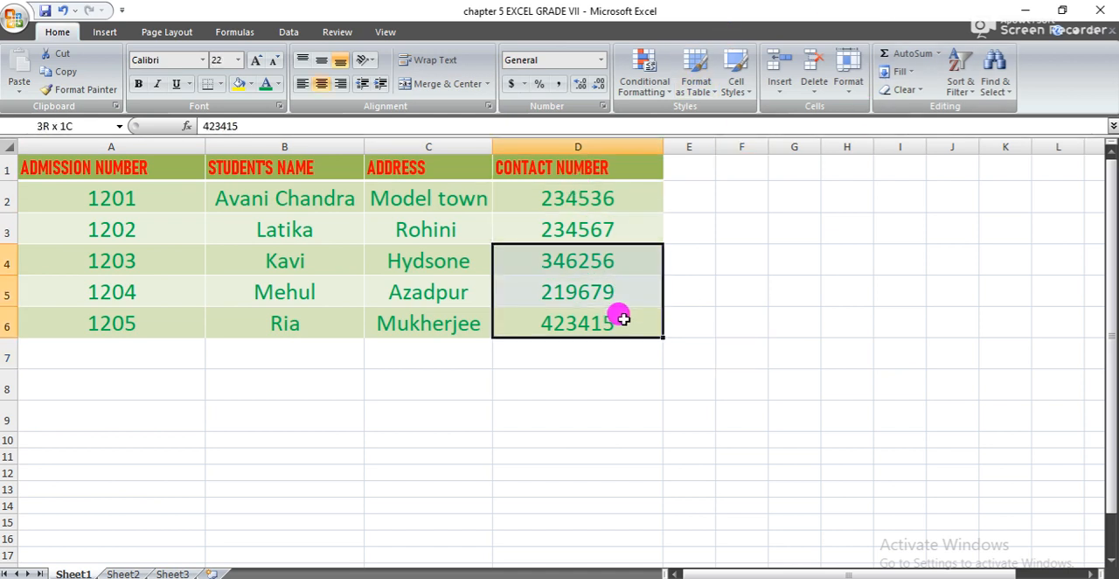
pyautogui.hotkey('shift', 'Left')
pyautogui.hotkey('shift', 'Left')
pyautogui.hotkey('shift', 'Left')
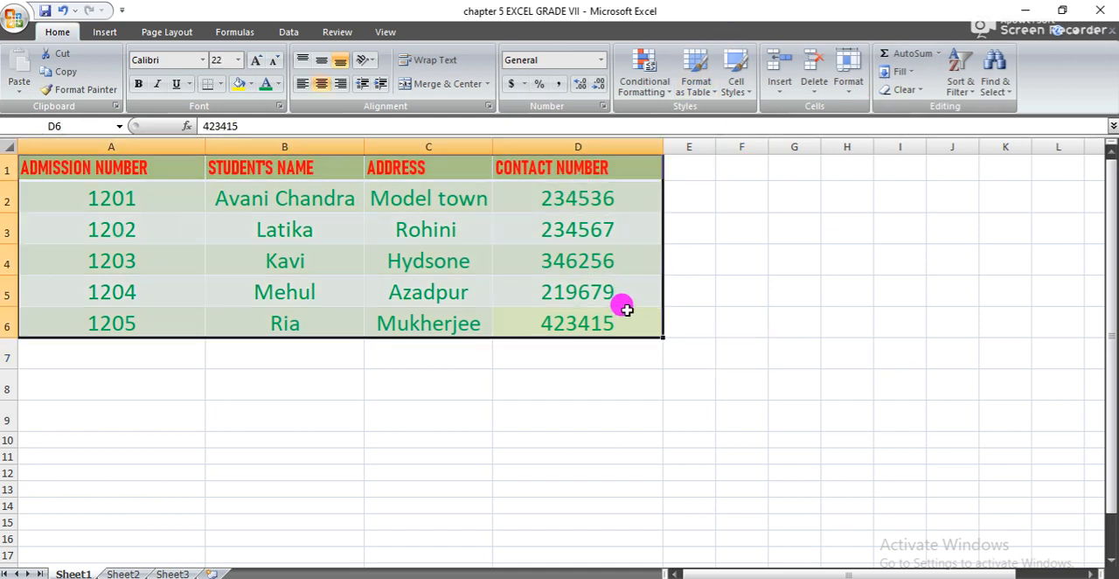
pyautogui.click(106, 33)
pyautogui.click(77, 76)
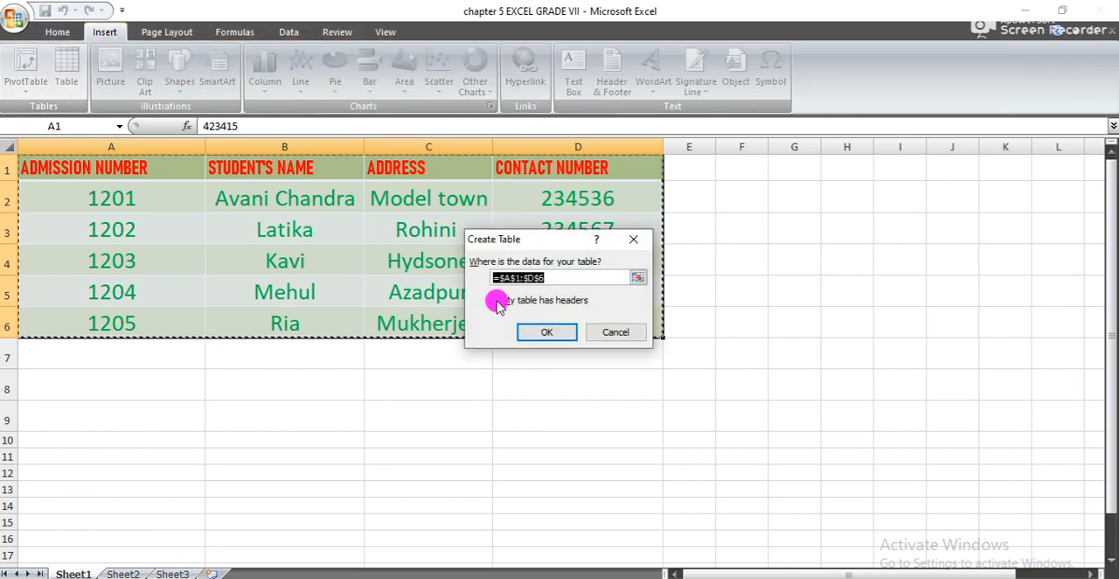
pyautogui.click(543, 329)
# - Apply the aqua banded Medium style to the table and replace it with the purple style in the first Medium row
pyautogui.click(959, 86)
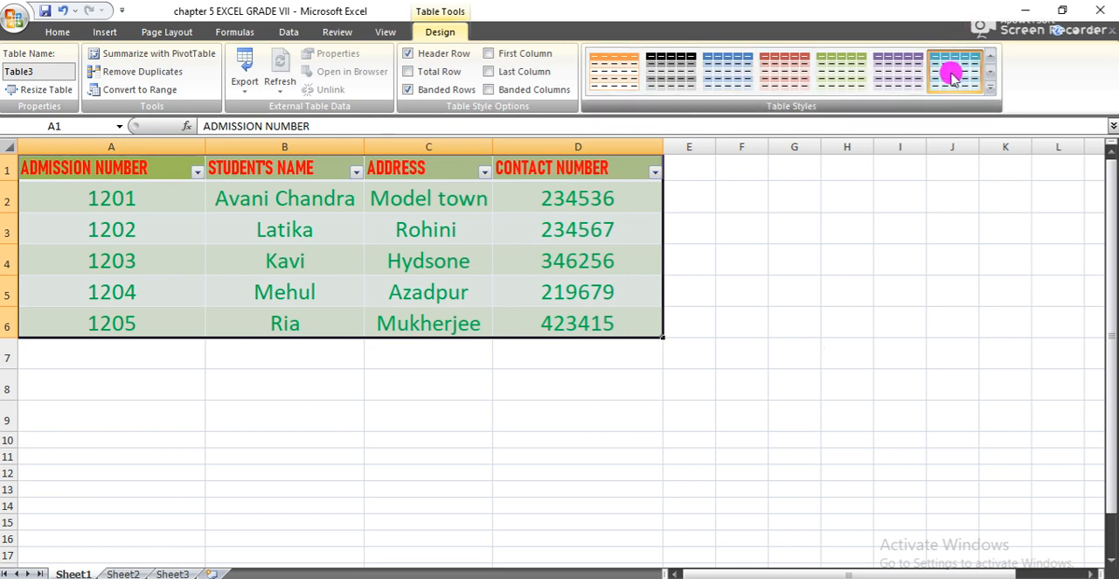
pyautogui.click(991, 87)
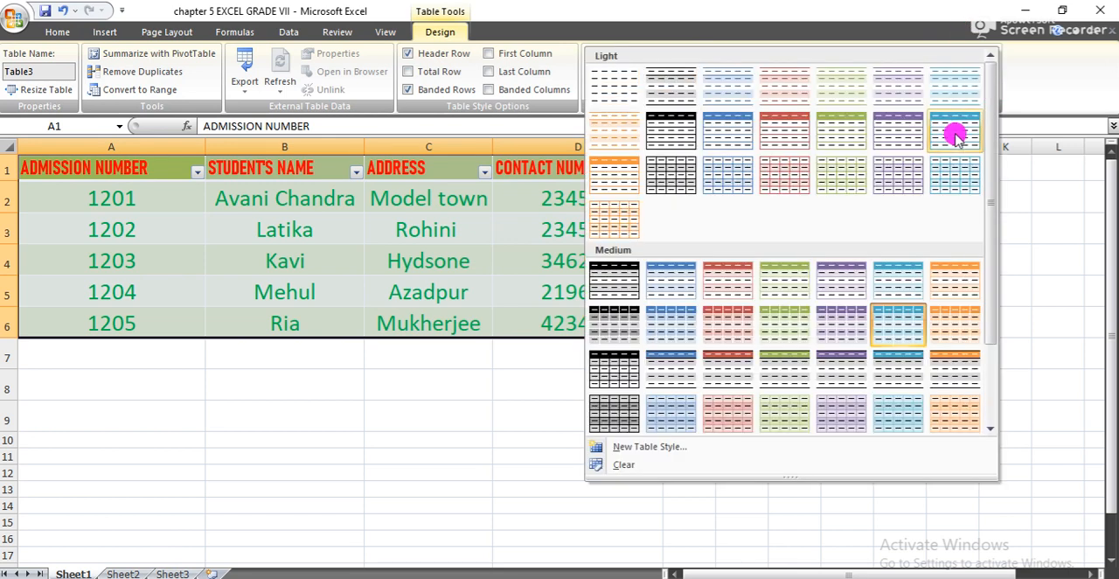
pyautogui.click(850, 291)
pyautogui.click(850, 291)
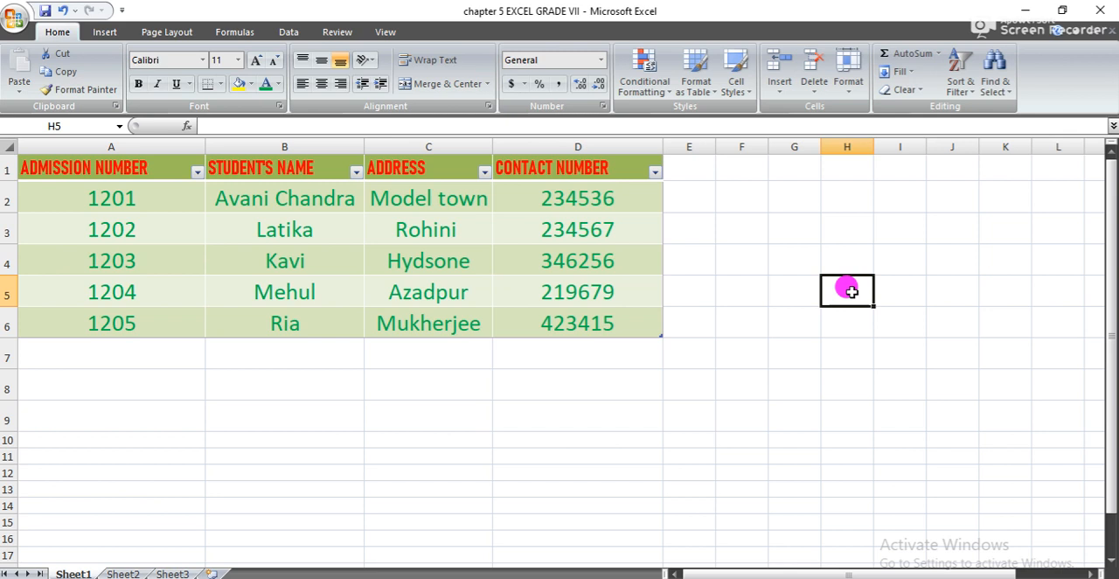